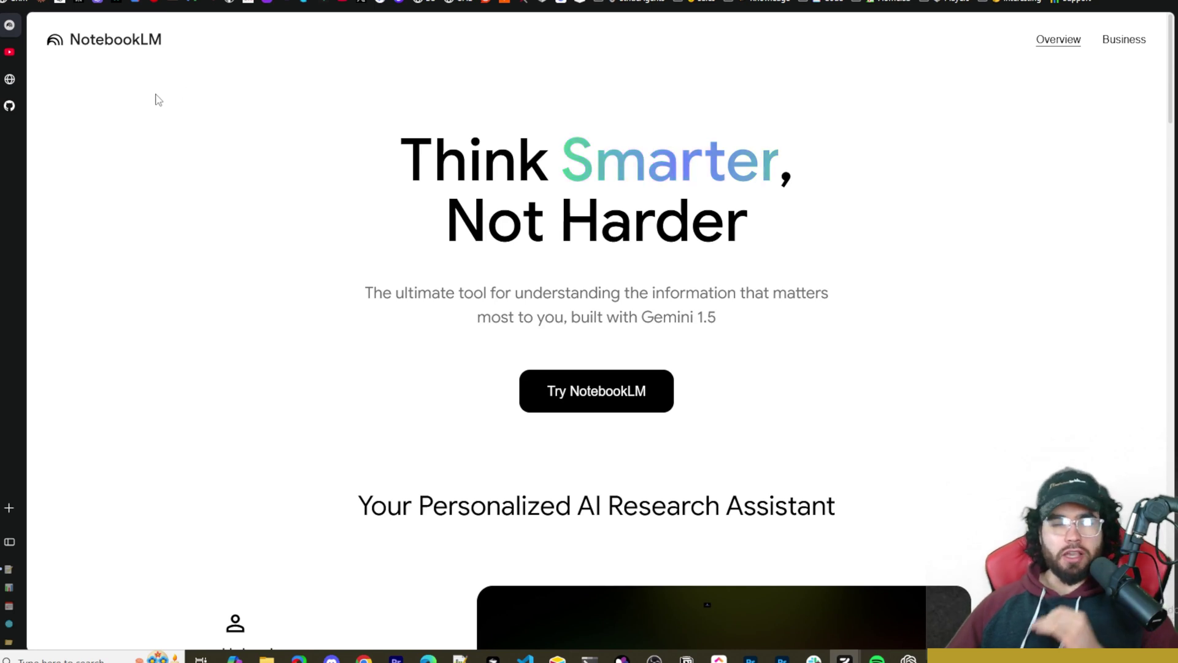
- Look over the NotebookLM overview page and the YouTube search results for NotebookLM videos
scroll(204, 171, down, 5)
scroll(204, 175, down, 10)
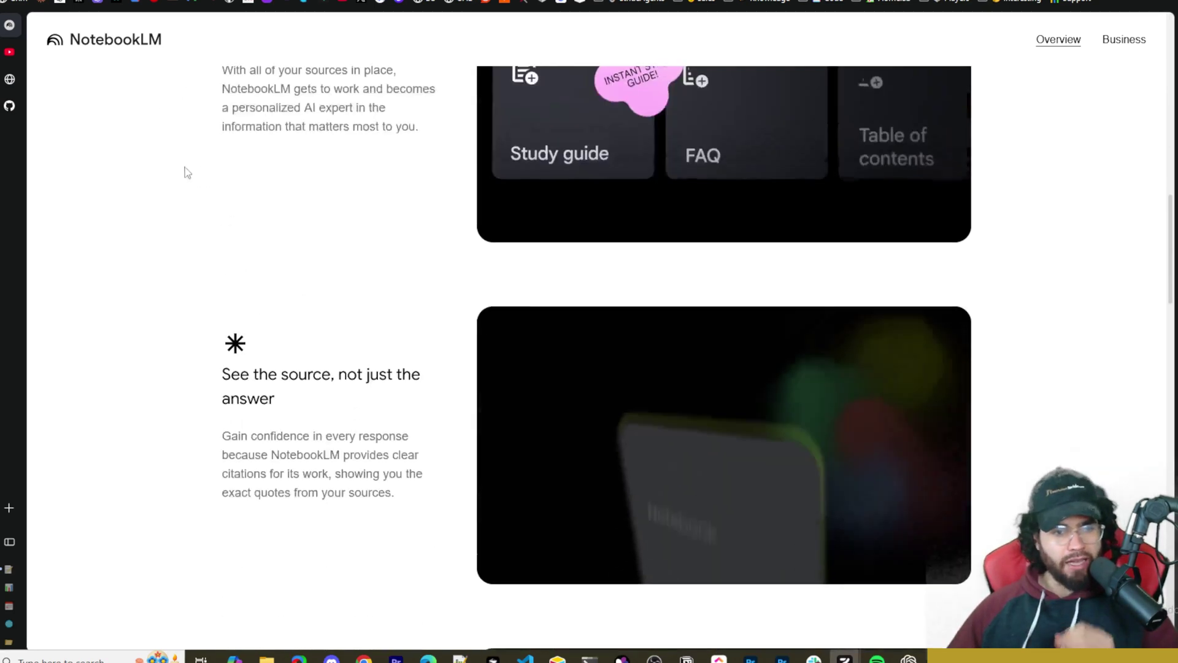
click(17, 53)
mouse_move(445, 189)
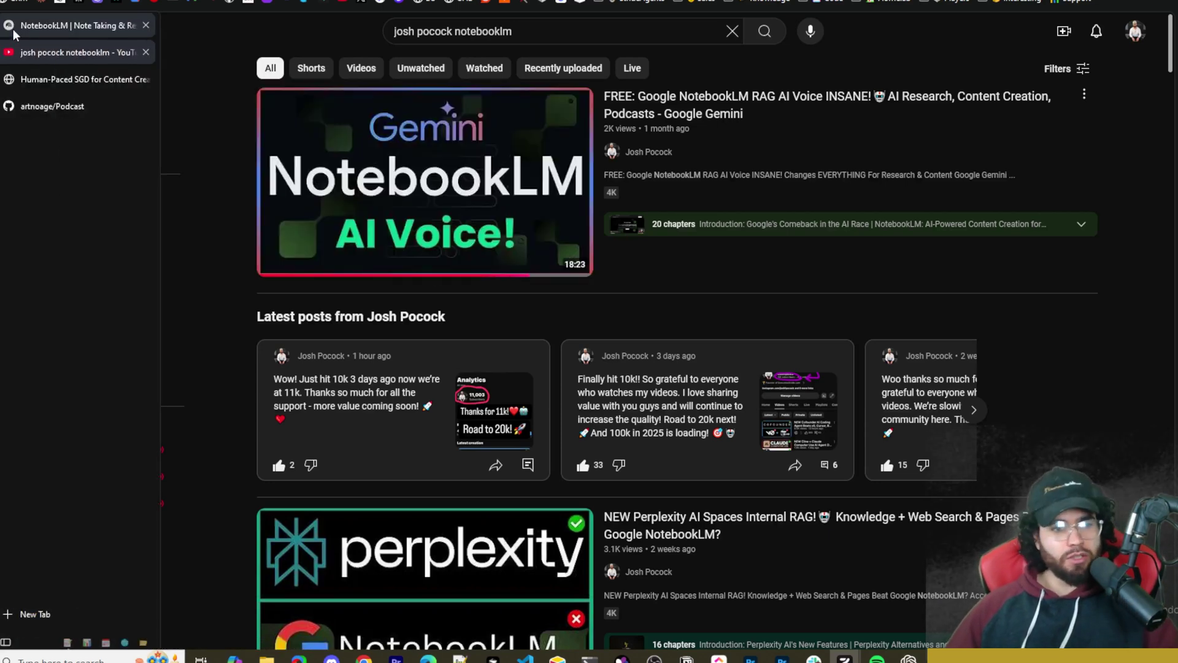
click(49, 23)
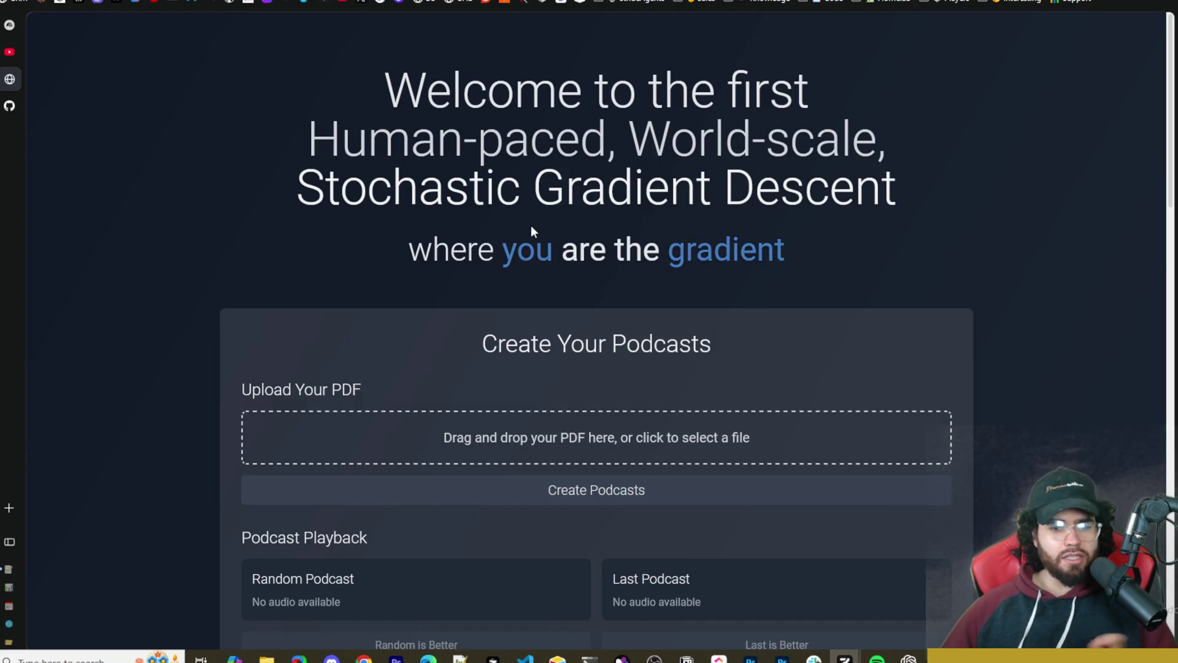
- Examine the podcast web app's PDF upload, podcast playback and feedback sections
scroll(592, 229, down, 2)
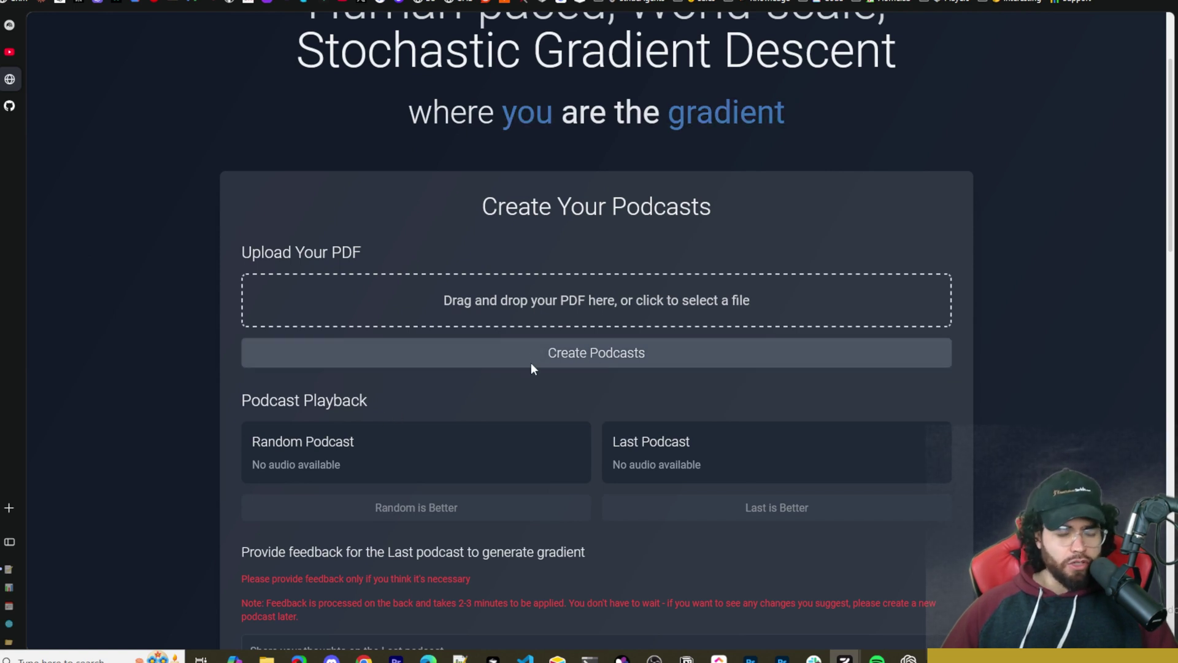
scroll(555, 382, down, 1)
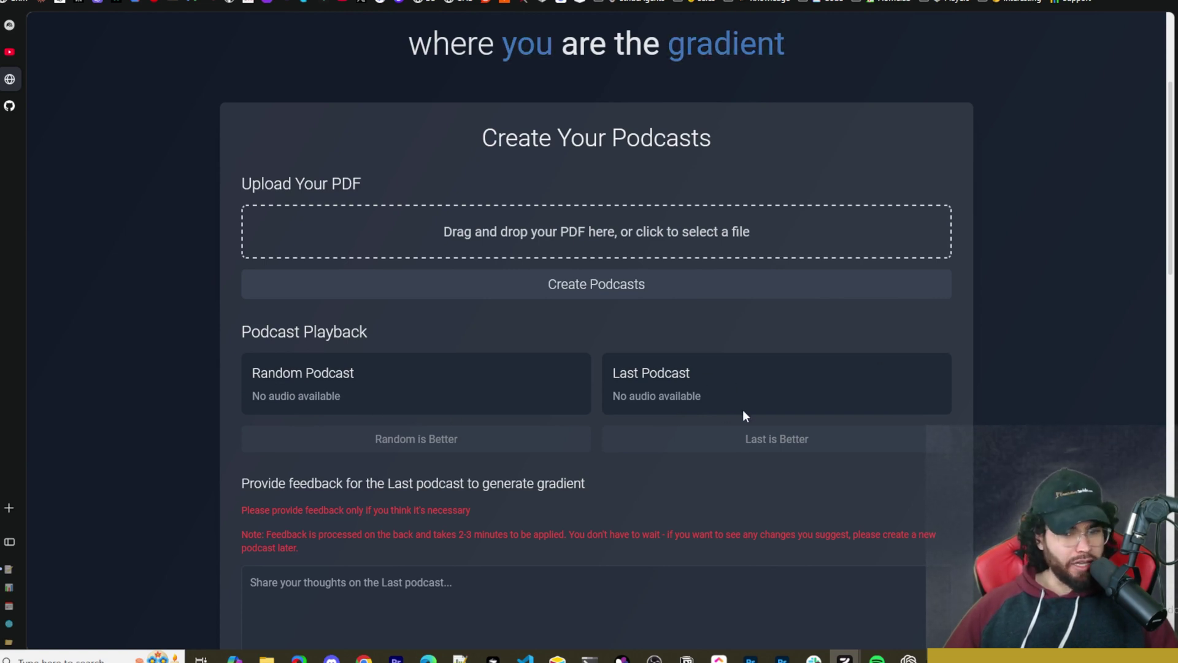
scroll(748, 411, down, 1)
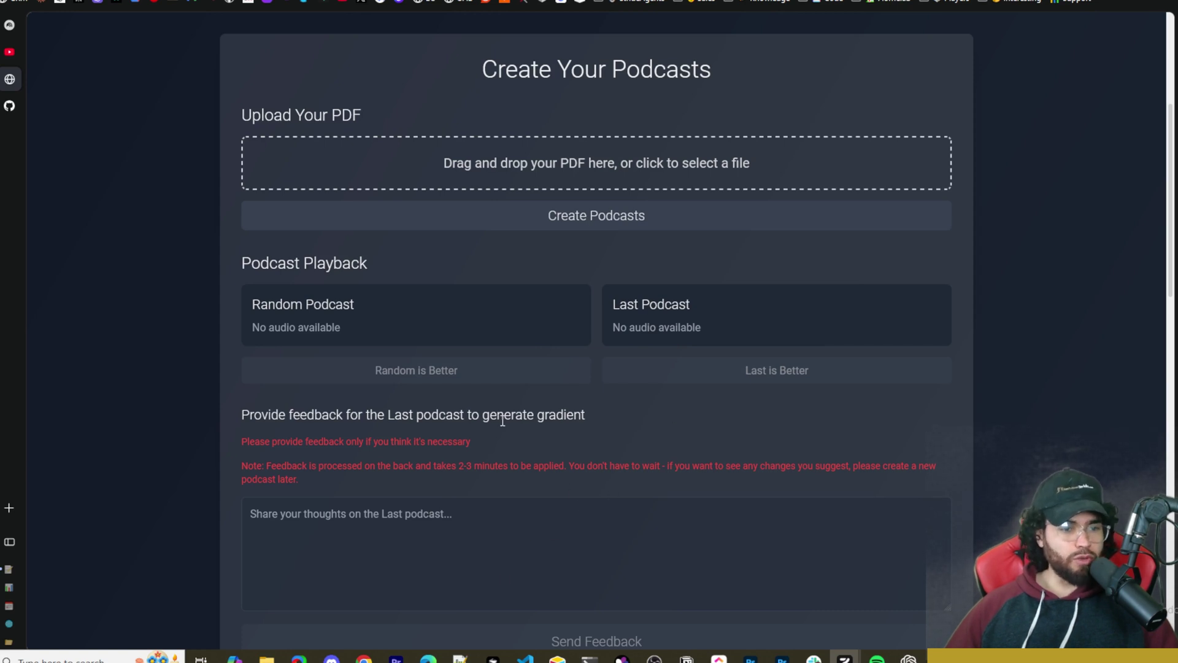
scroll(446, 246, up, 1)
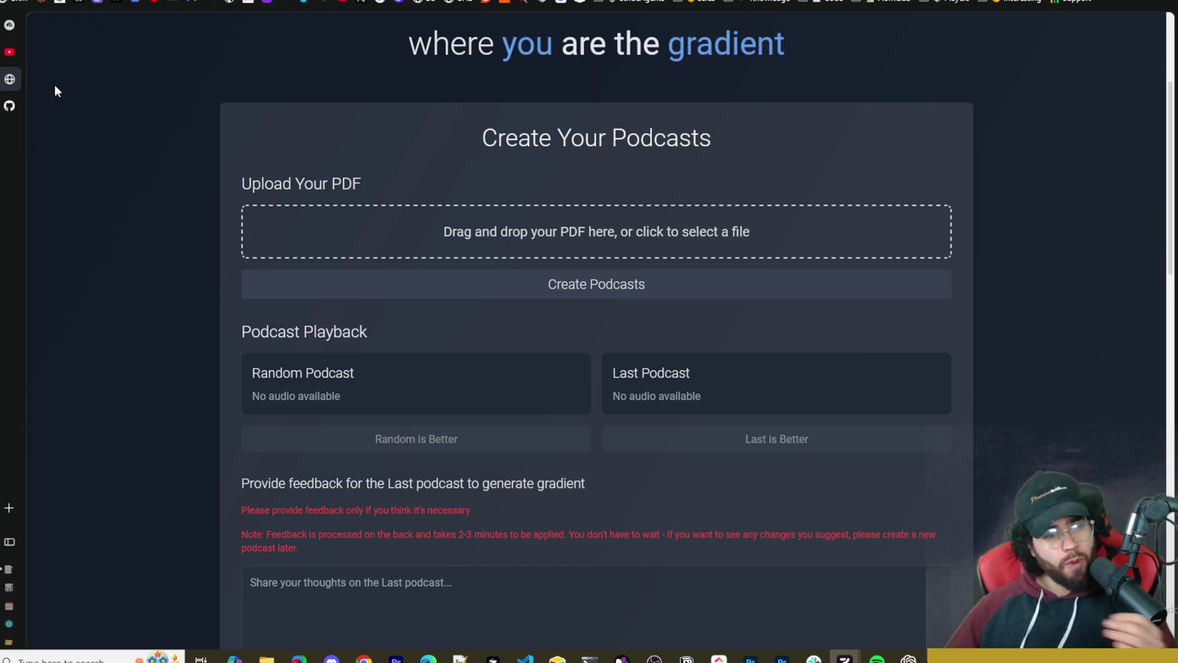
- Read the artnoage/Podcast GitHub README from the project overview and key components to the setup prerequisites
click(17, 107)
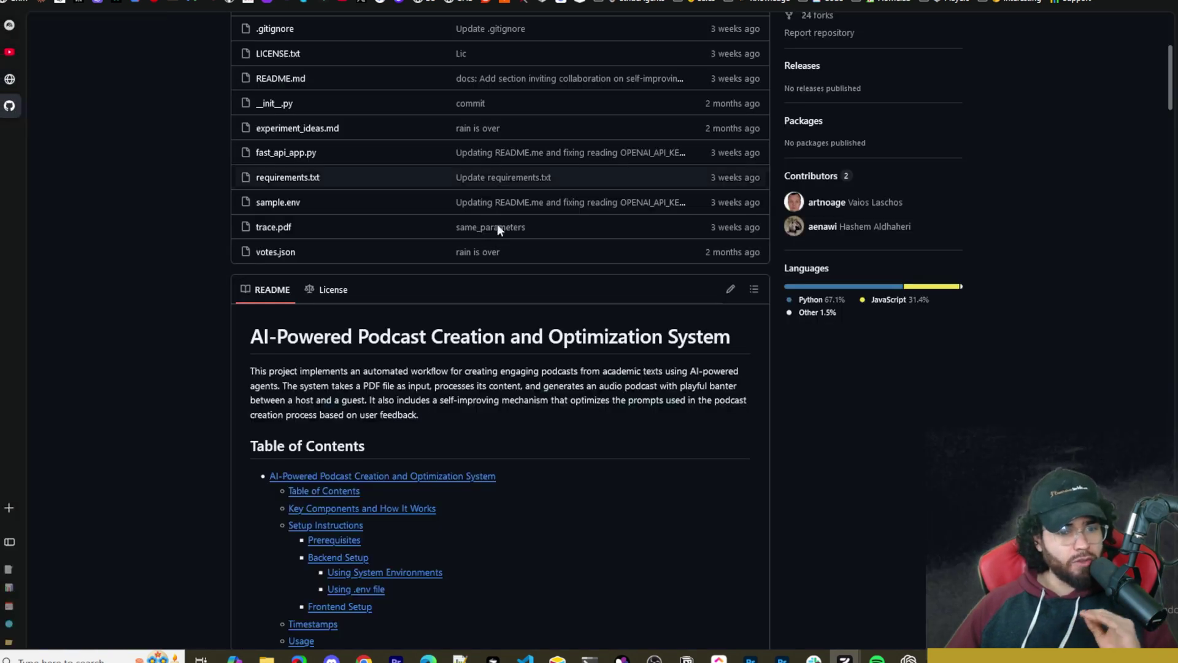
scroll(485, 316, down, 3)
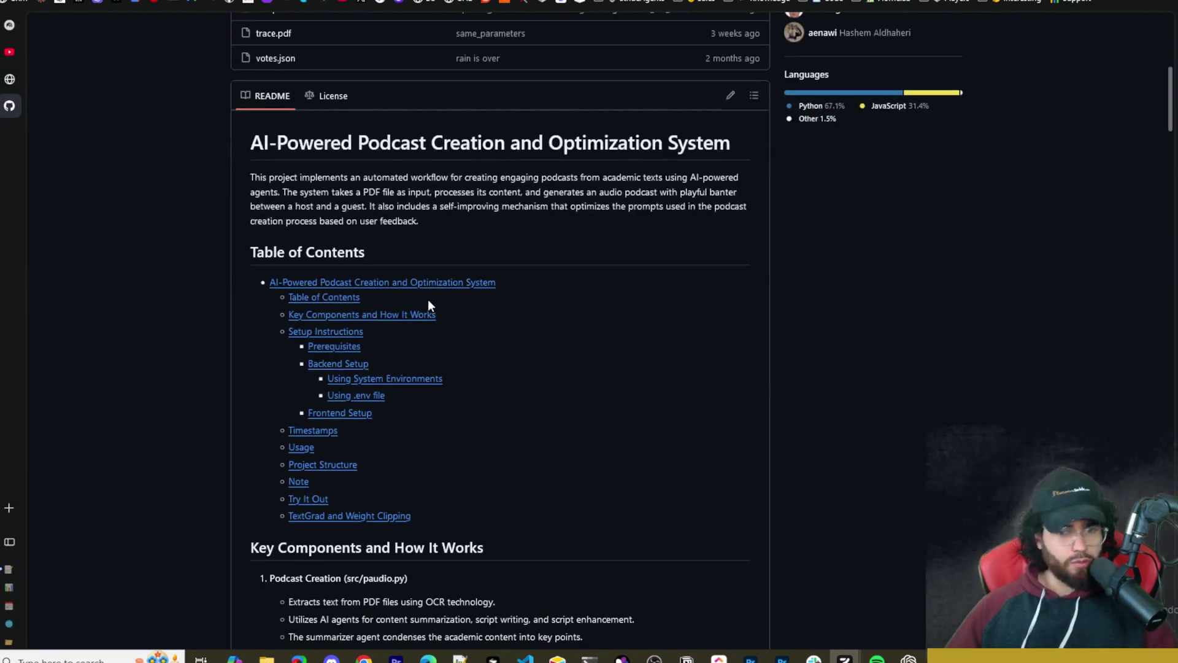
scroll(430, 305, up, 7)
scroll(455, 343, down, 5)
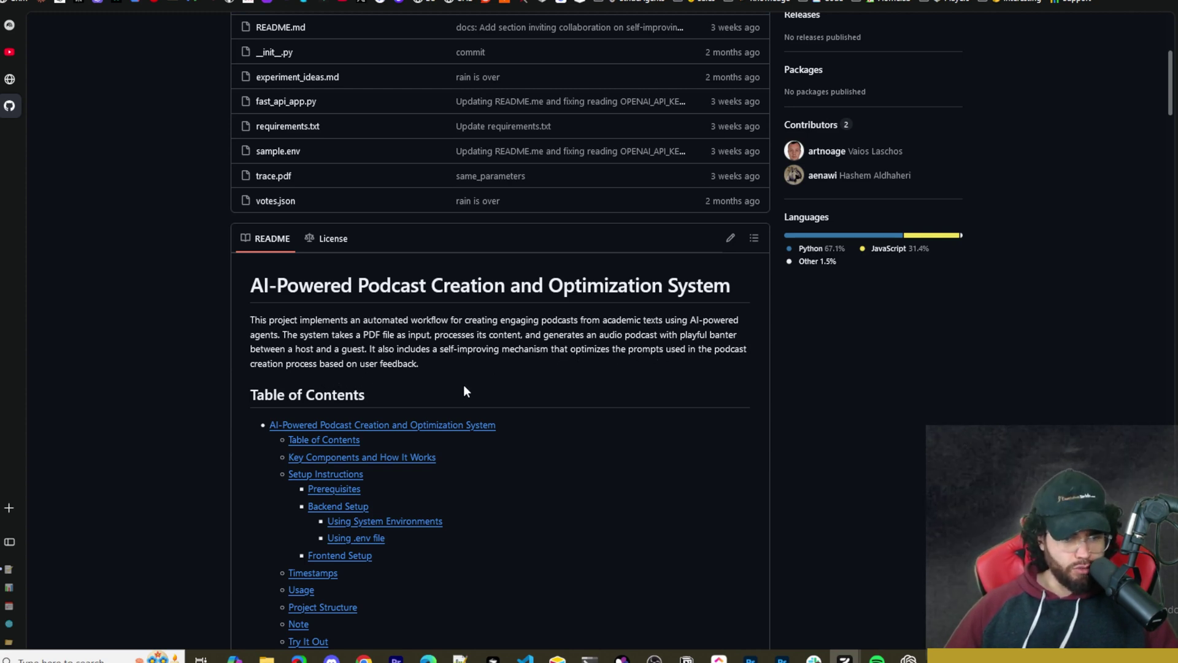
scroll(463, 391, down, 1)
click(424, 393)
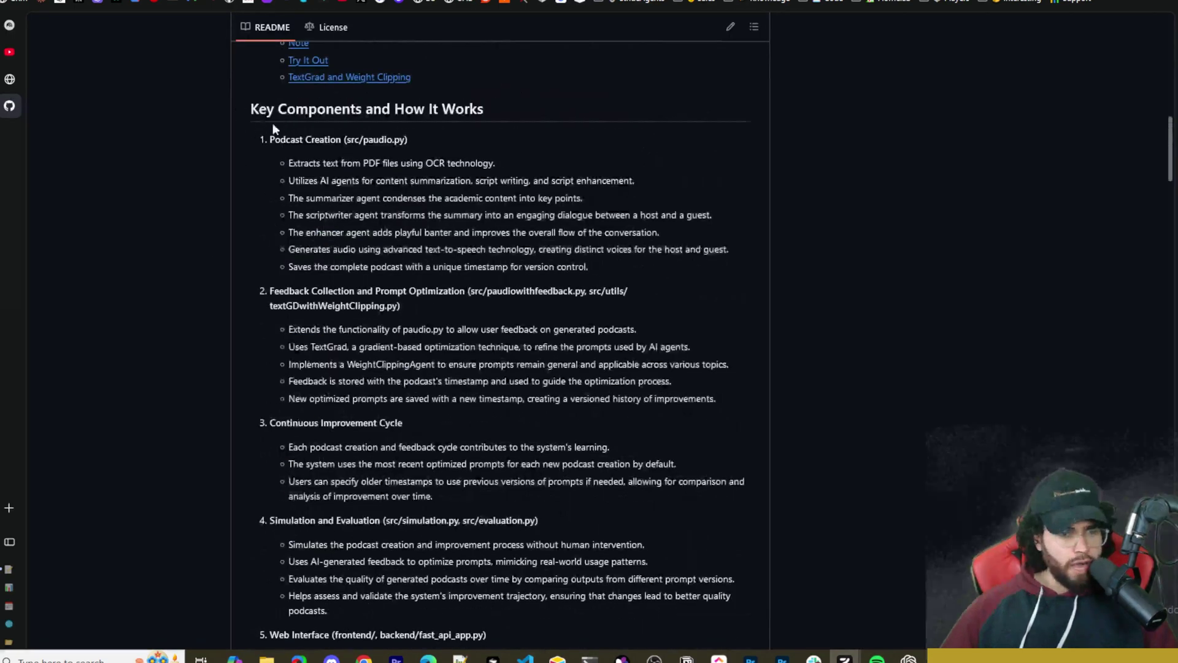
scroll(387, 203, down, 10)
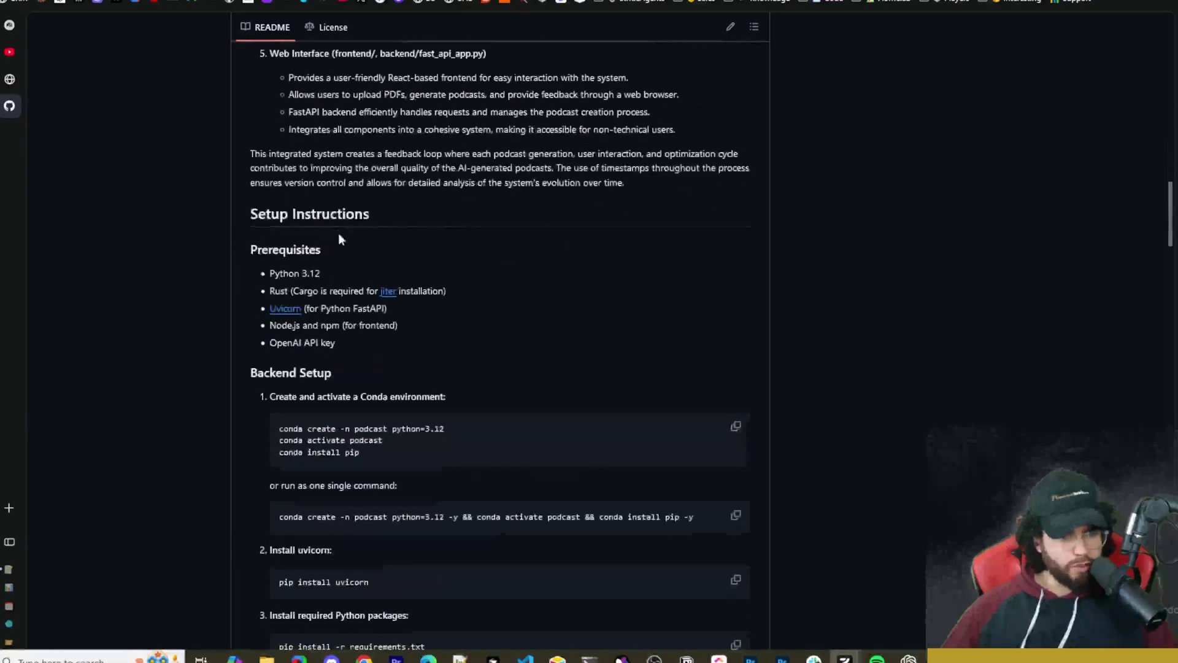
scroll(279, 243, down, 1)
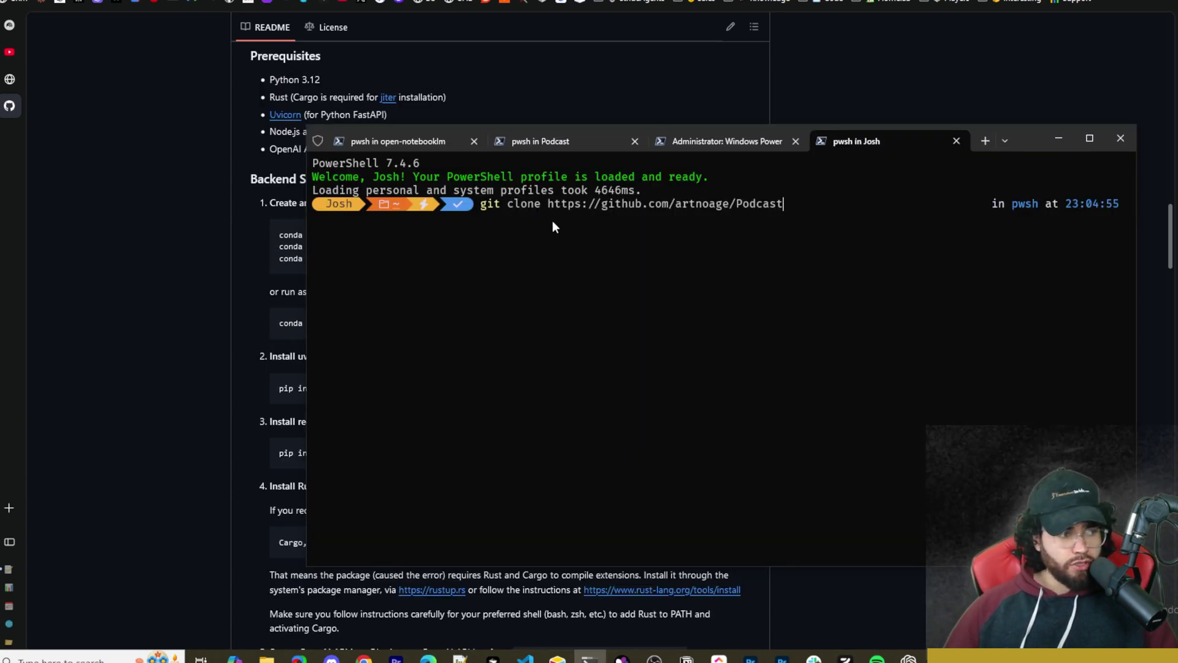
- Return from the terminal to the README and examine the separate commands for creating and activating the Conda environment
click(203, 256)
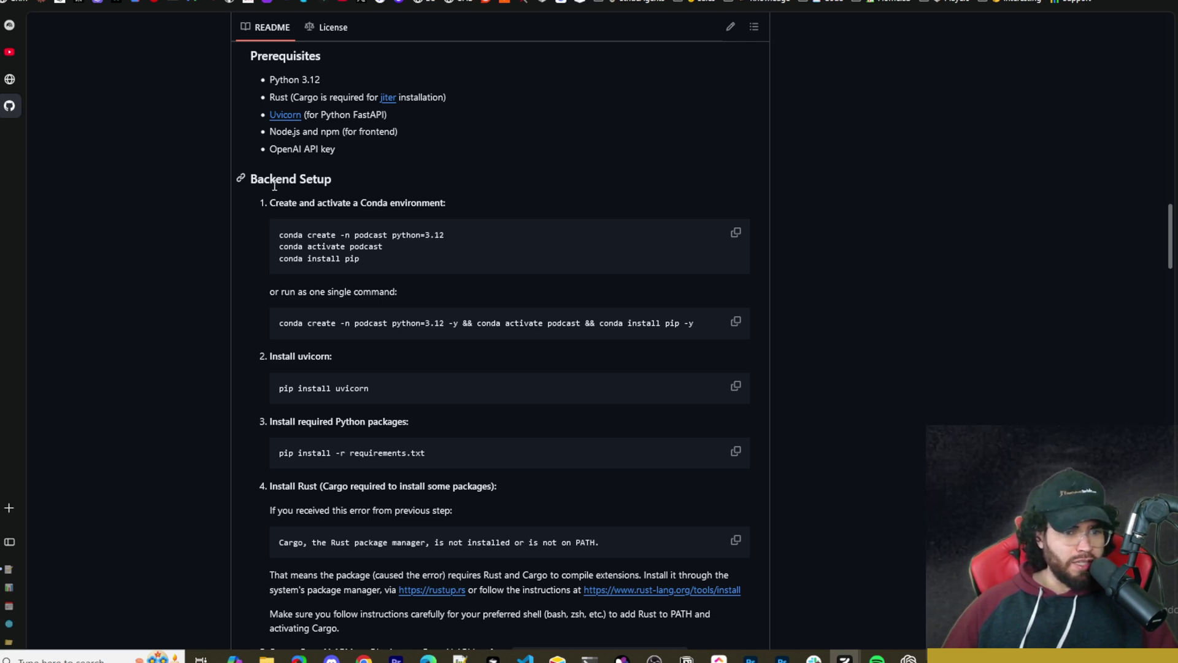
drag(294, 206, 318, 205)
click(317, 219)
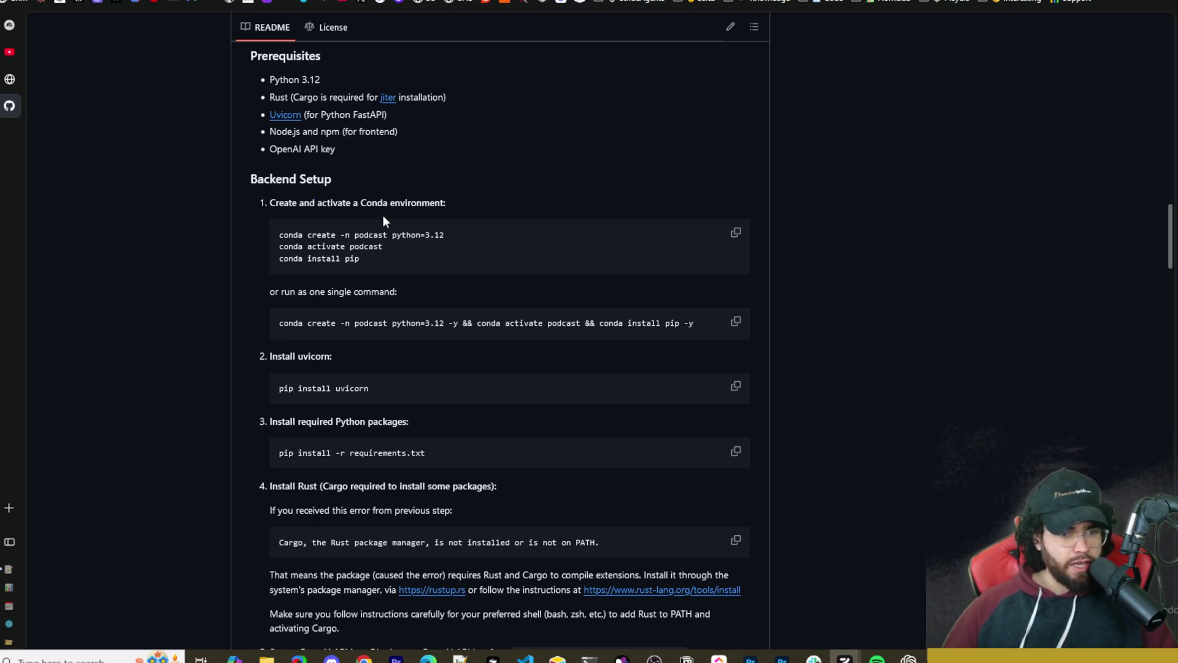
drag(292, 236, 432, 235)
drag(289, 251, 408, 256)
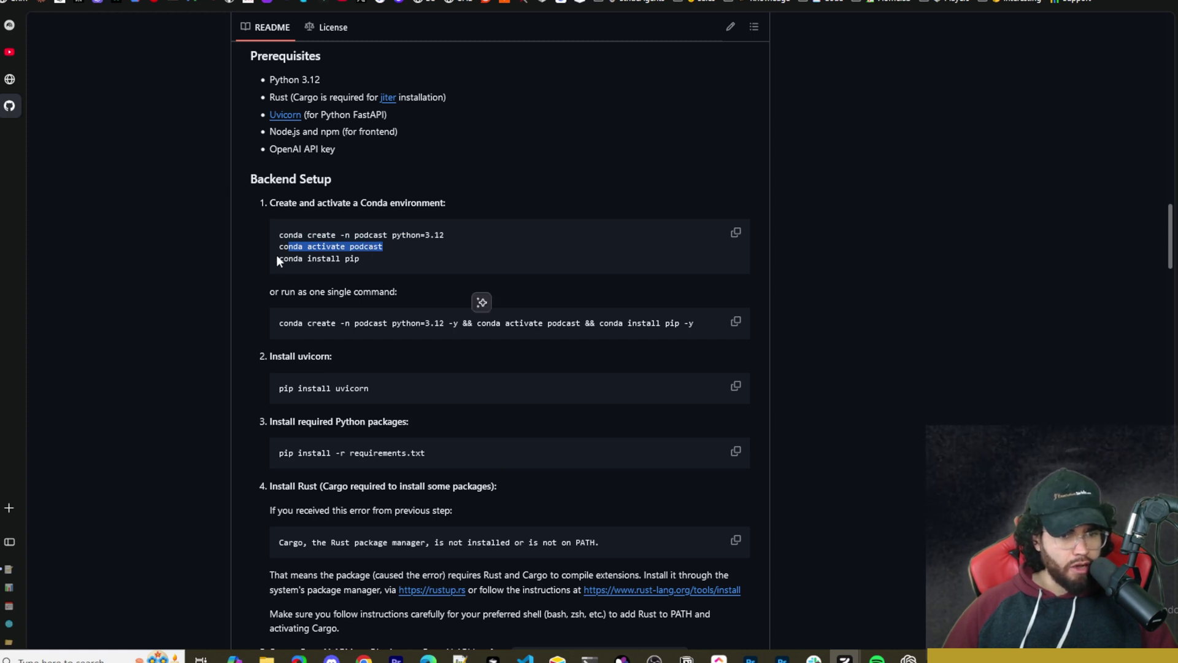
drag(287, 259, 347, 257)
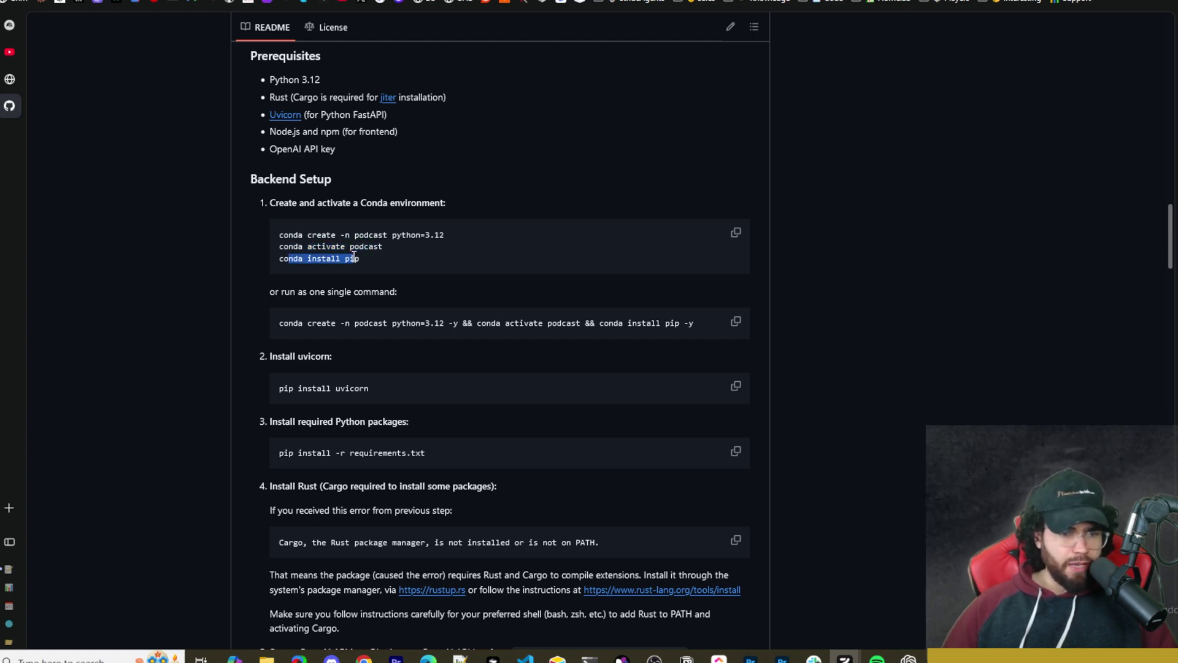
click(297, 264)
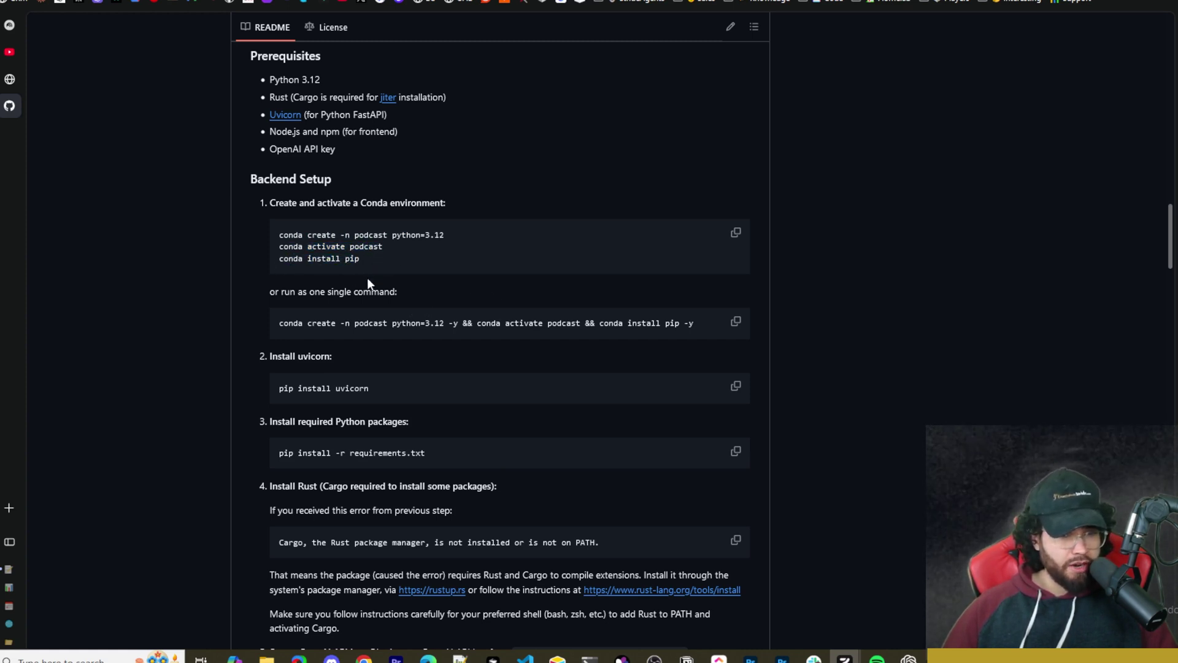
- Review the README's single-line Conda command and its instructions for installing uvicorn, the required Python packages and Rust
scroll(366, 281, down, 1)
drag(299, 263, 692, 259)
scroll(259, 288, down, 2)
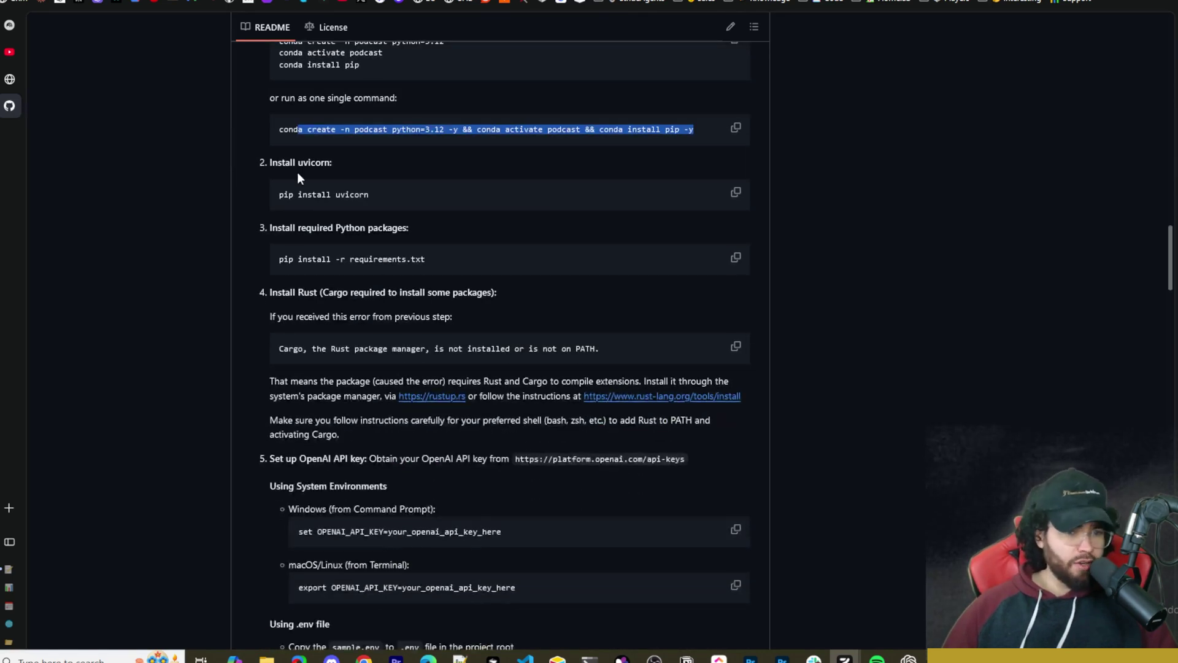
drag(279, 195, 379, 203)
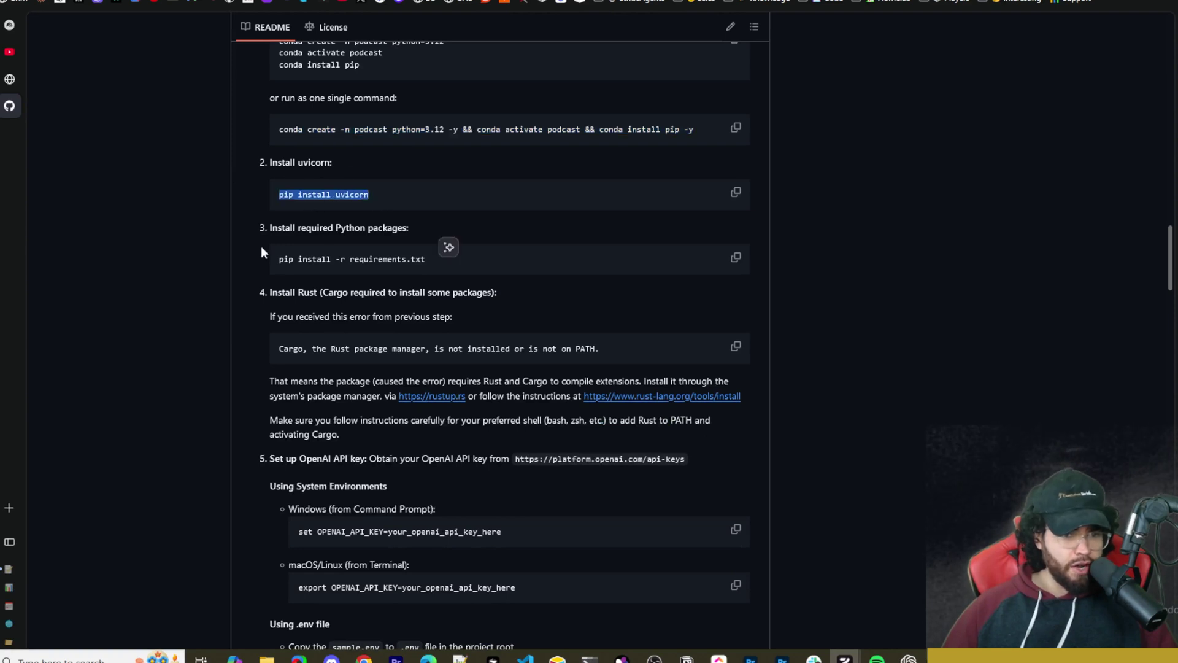
drag(284, 258, 389, 258)
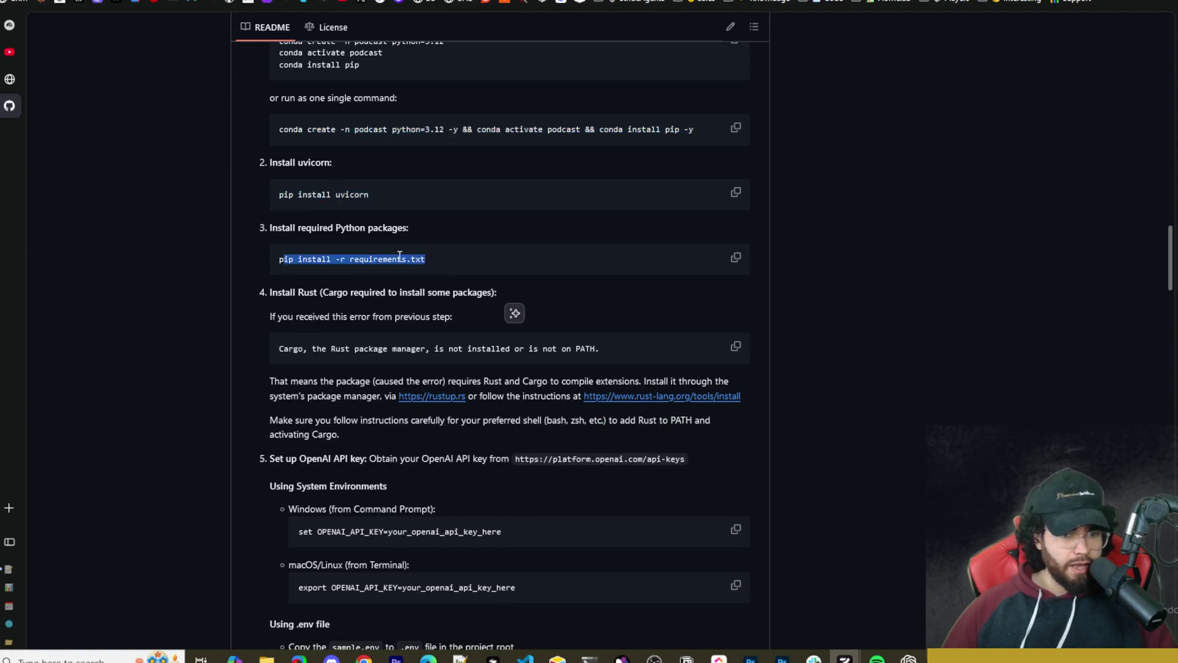
click(388, 246)
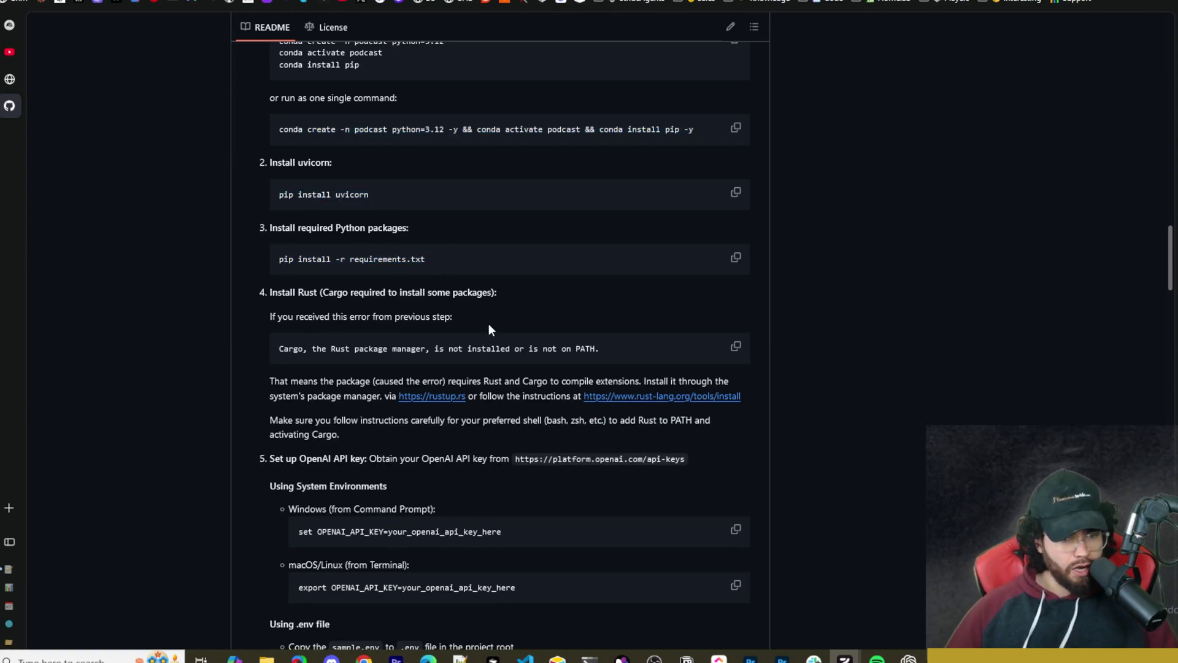
scroll(331, 307, down, 1)
drag(281, 228, 381, 229)
click(400, 233)
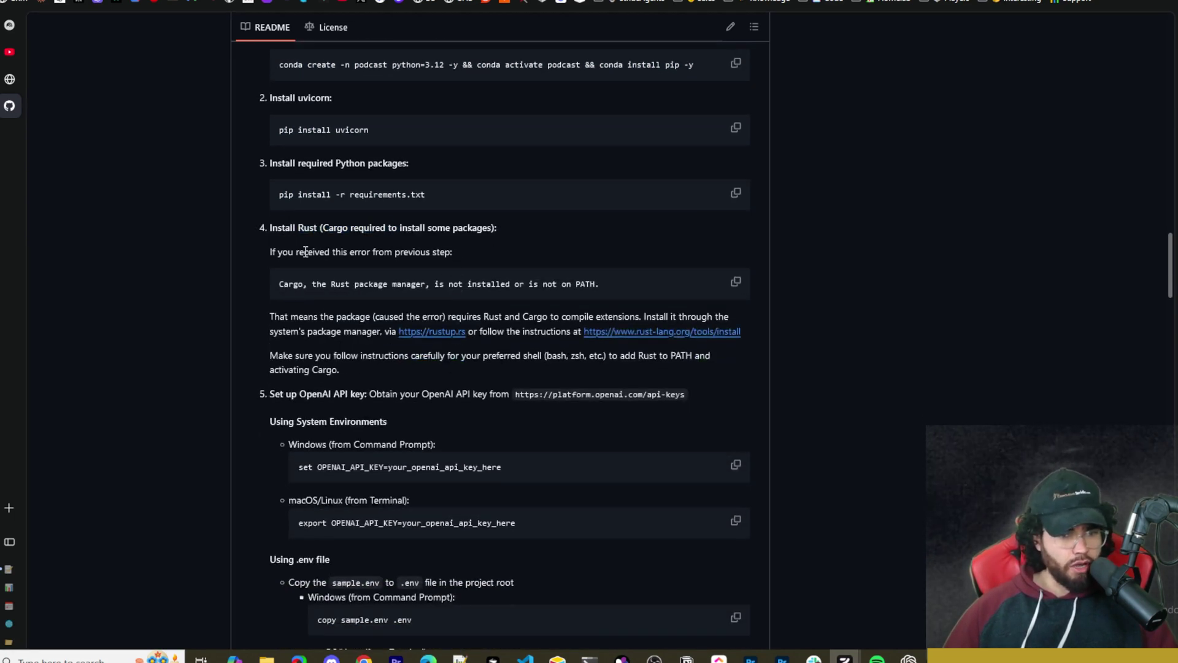
- Create a .env file in the Podcast project root in Visual Studio Code and add an OPENAI_API_KEY entry with a dummy key
scroll(309, 251, down, 1)
scroll(369, 221, down, 2)
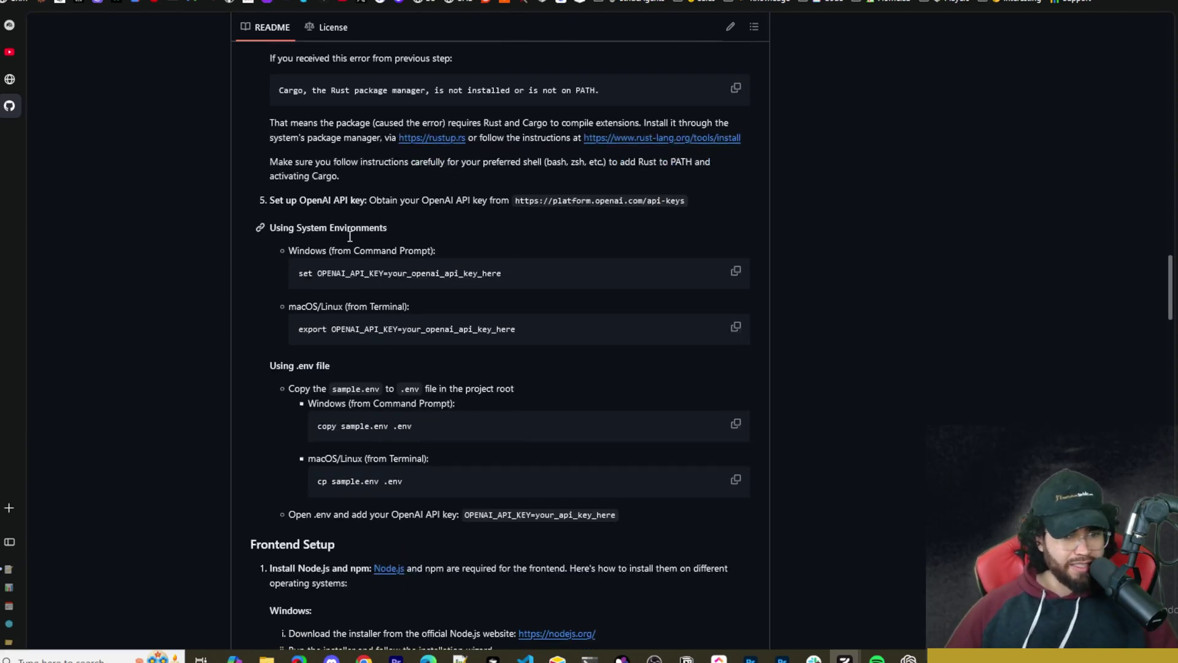
drag(331, 329, 515, 329)
key(alt+Tab)
right_click(517, 162)
click(556, 130)
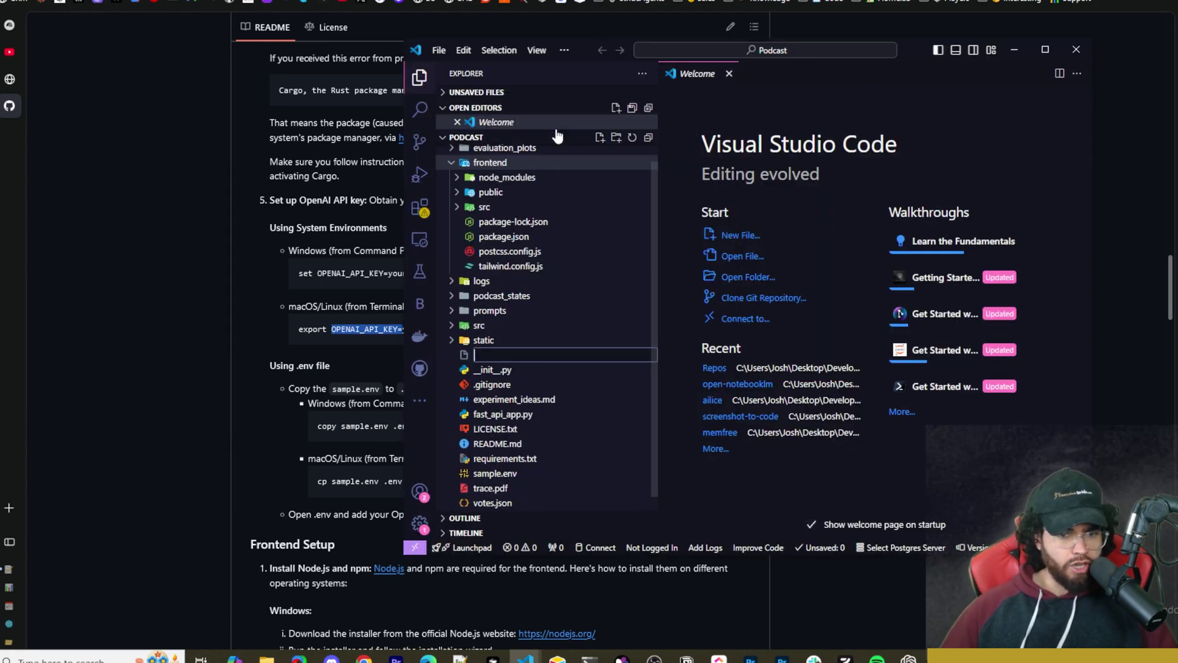
text(.en)
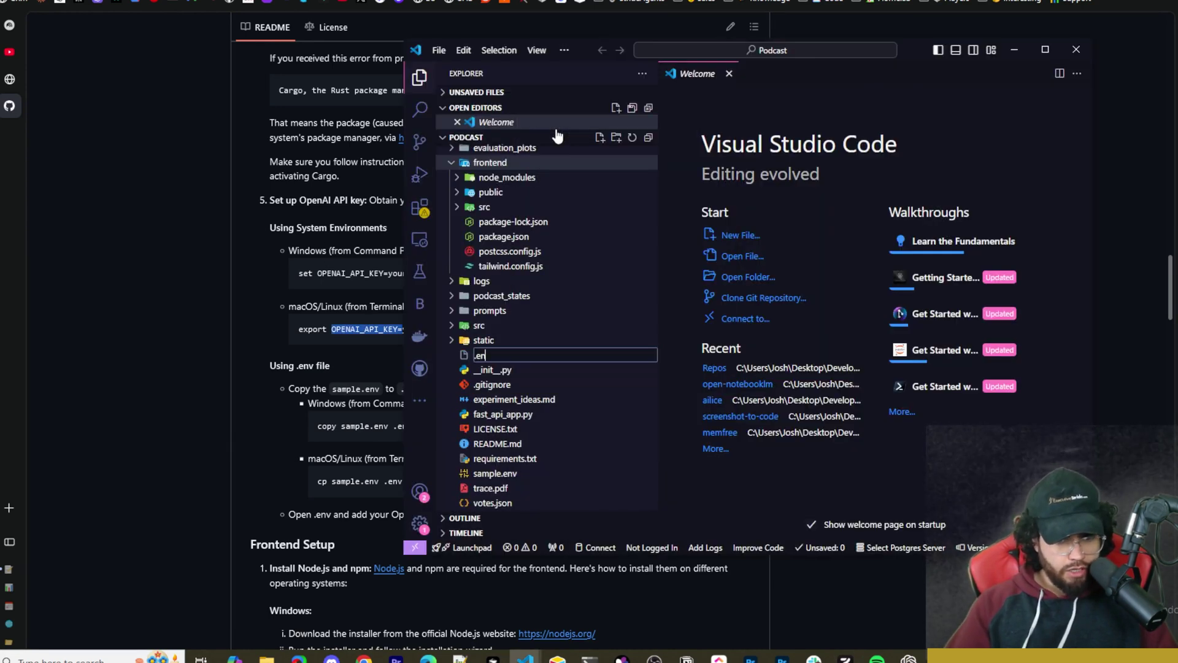
text(v)
key(Return)
text(OPENAI_API_KEY=)
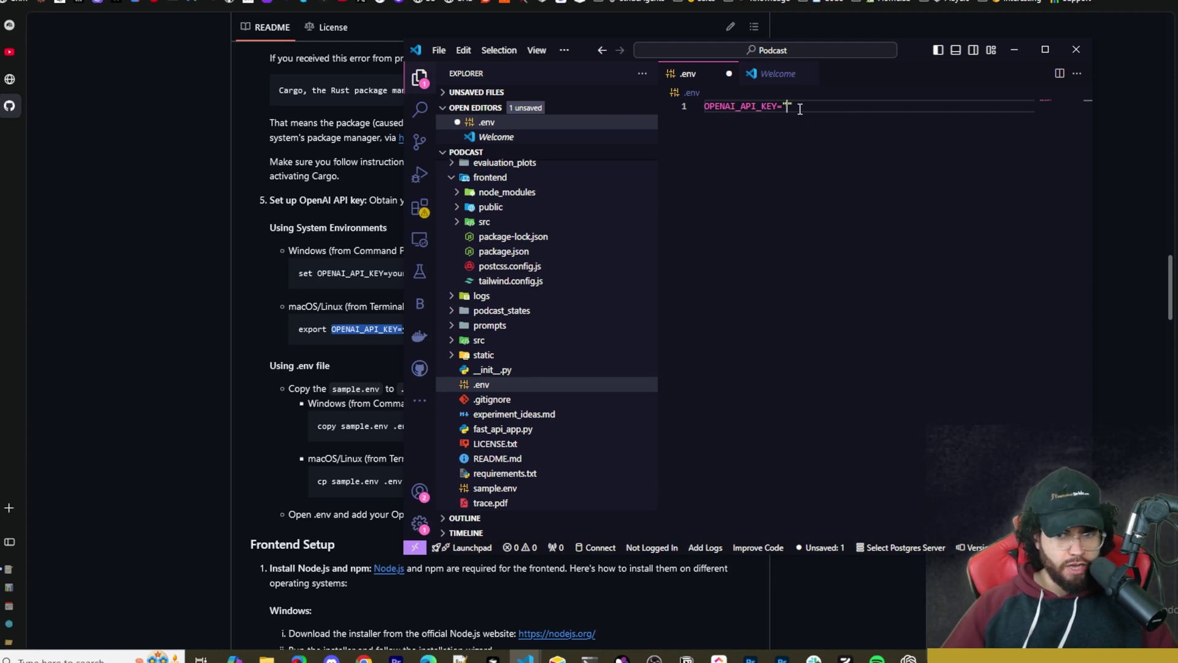
text("ssss)
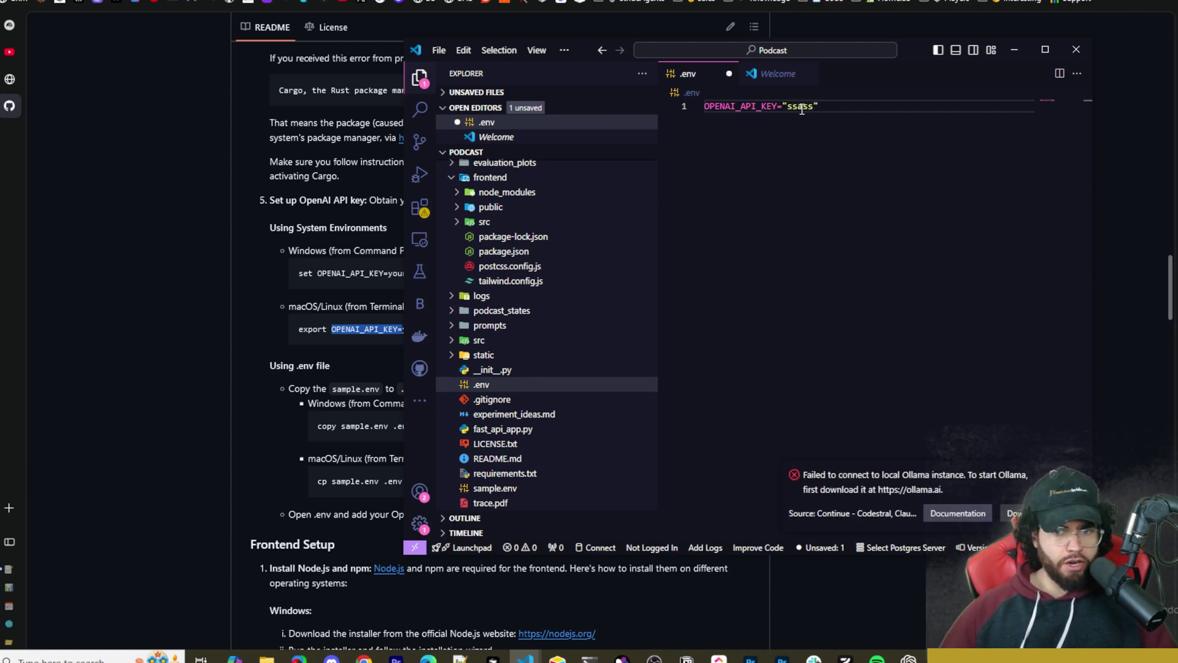
- Delete the .env file from the Podcast project, confirming the deletion
right_click(526, 386)
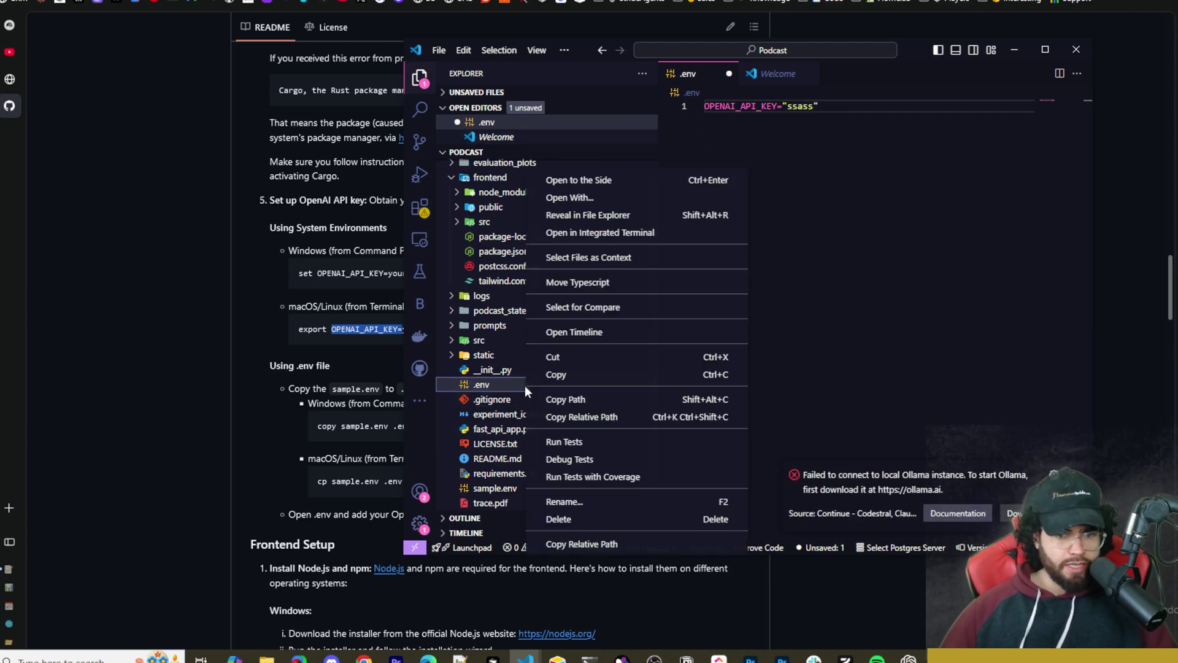
click(570, 519)
click(608, 319)
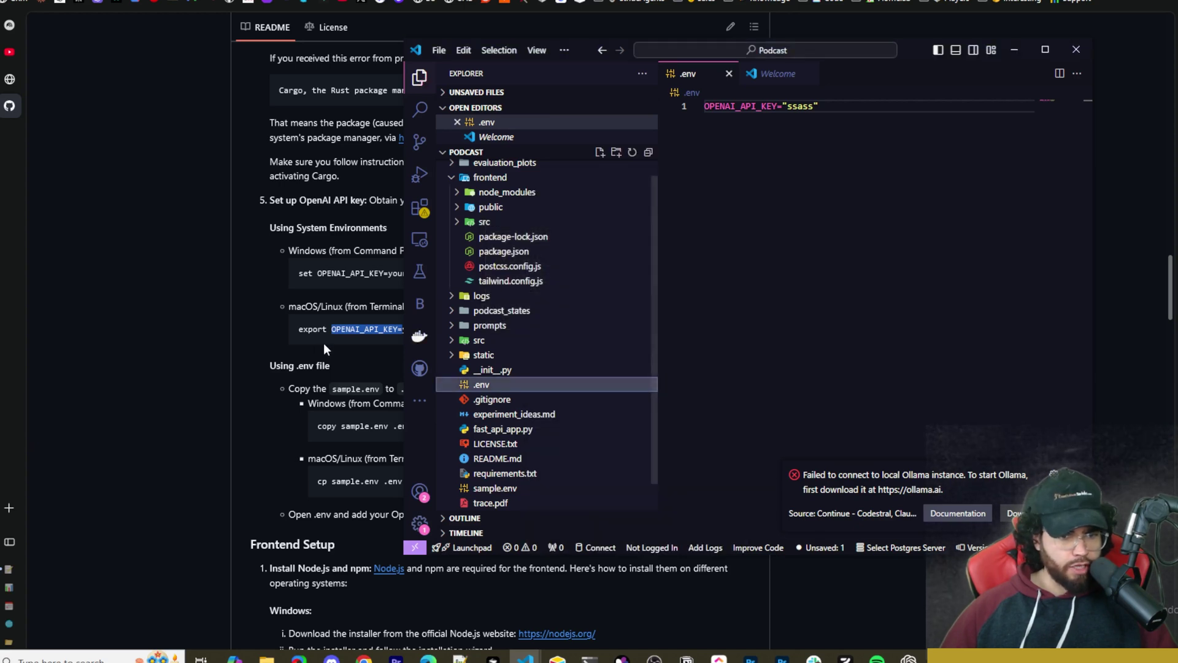
- Return to the README in the browser and review the Windows and macOS/Linux commands for setting the OpenAI API key
click(314, 344)
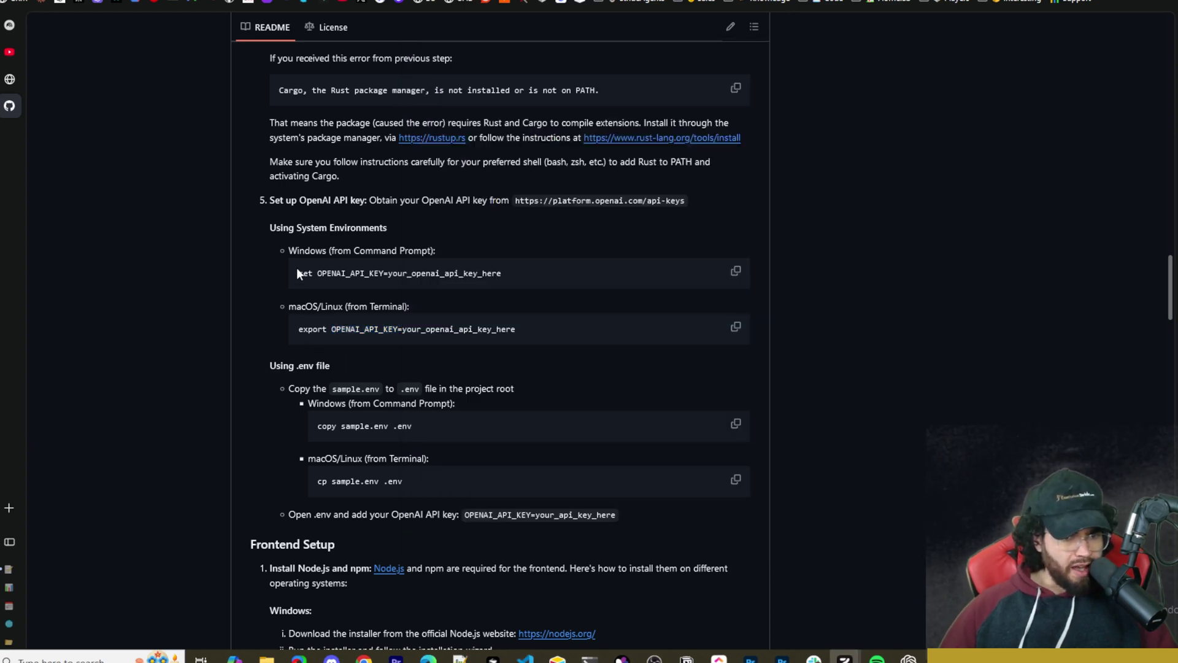
mouse_move(299, 272)
mouse_down()
mouse_move(384, 273)
mouse_move(310, 271)
mouse_up()
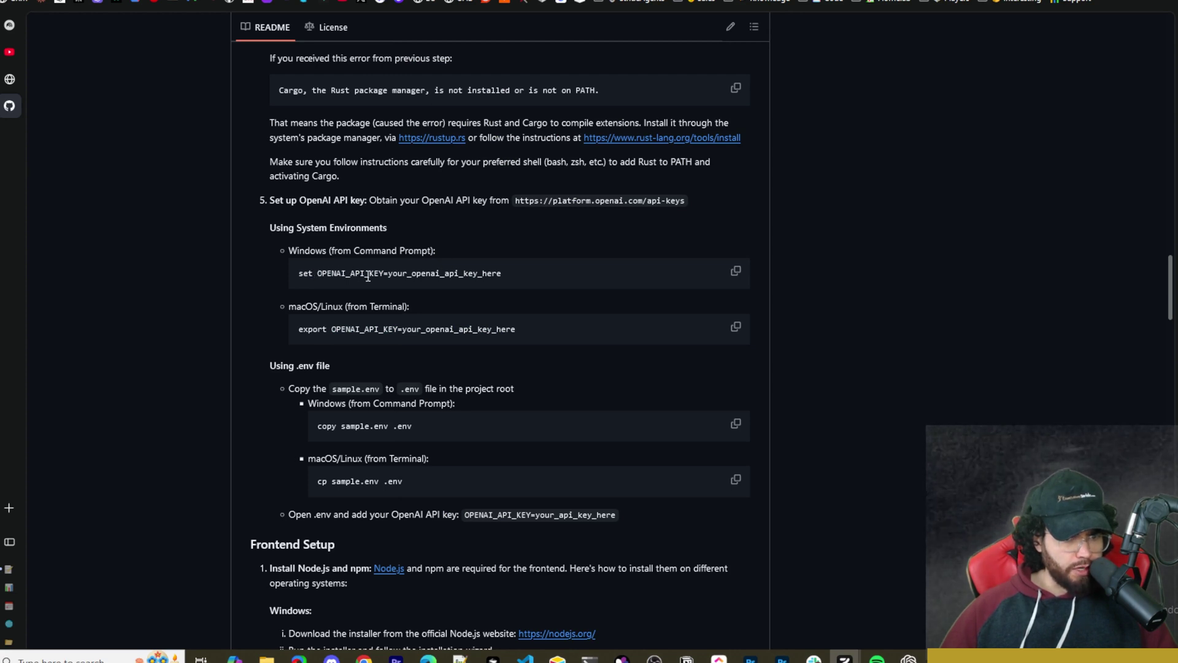
drag(341, 273, 413, 274)
mouse_move(487, 273)
mouse_down()
mouse_move(510, 276)
mouse_move(489, 276)
mouse_up()
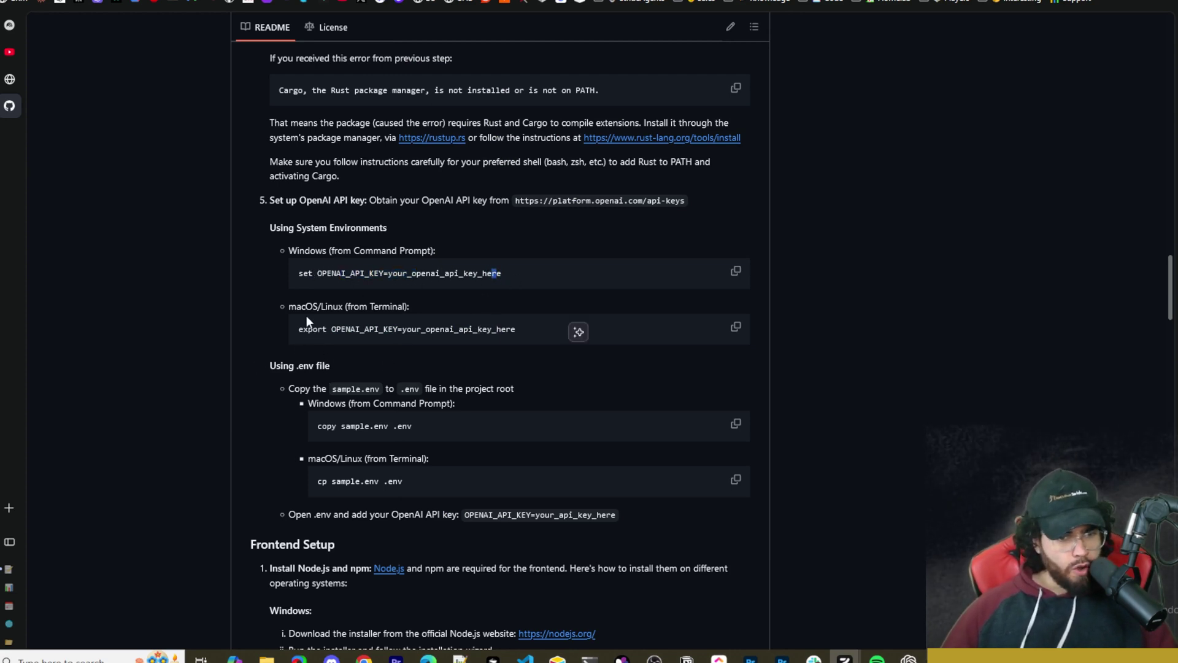
drag(308, 330, 518, 322)
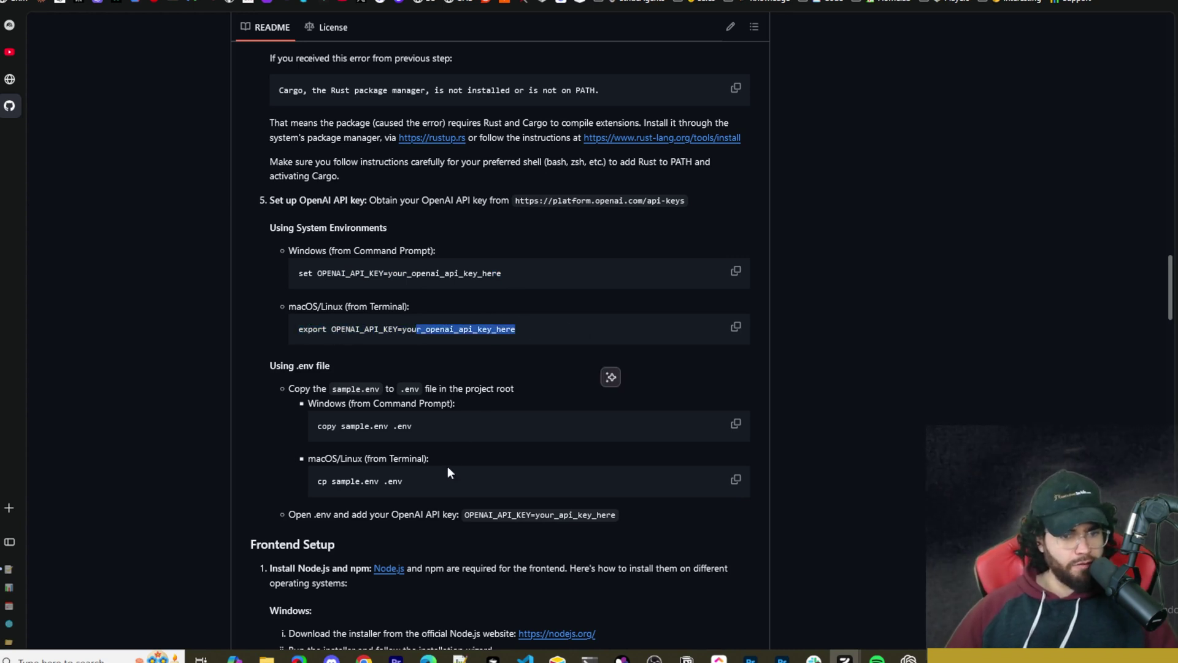
- Switch to Visual Studio Code and open sample.env from the Podcast project
scroll(326, 436, down, 1)
click(525, 659)
click(494, 459)
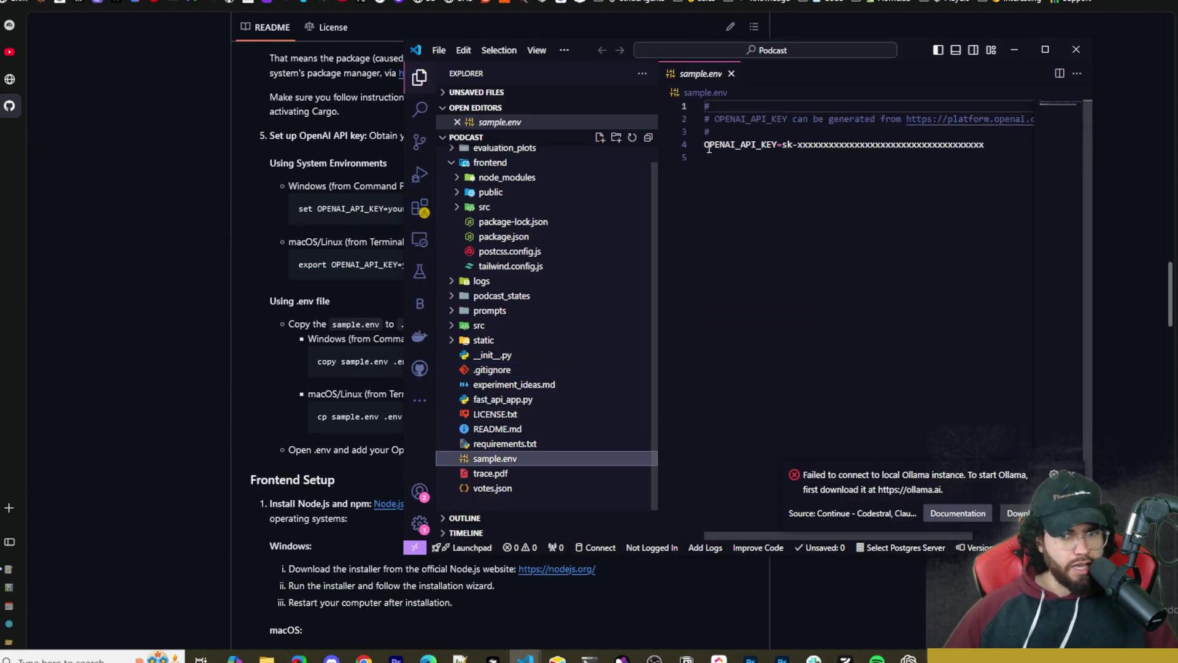
- Examine the OPENAI_API_KEY line in sample.env and return to the README to review the commands for copying it to .env
drag(732, 139, 853, 152)
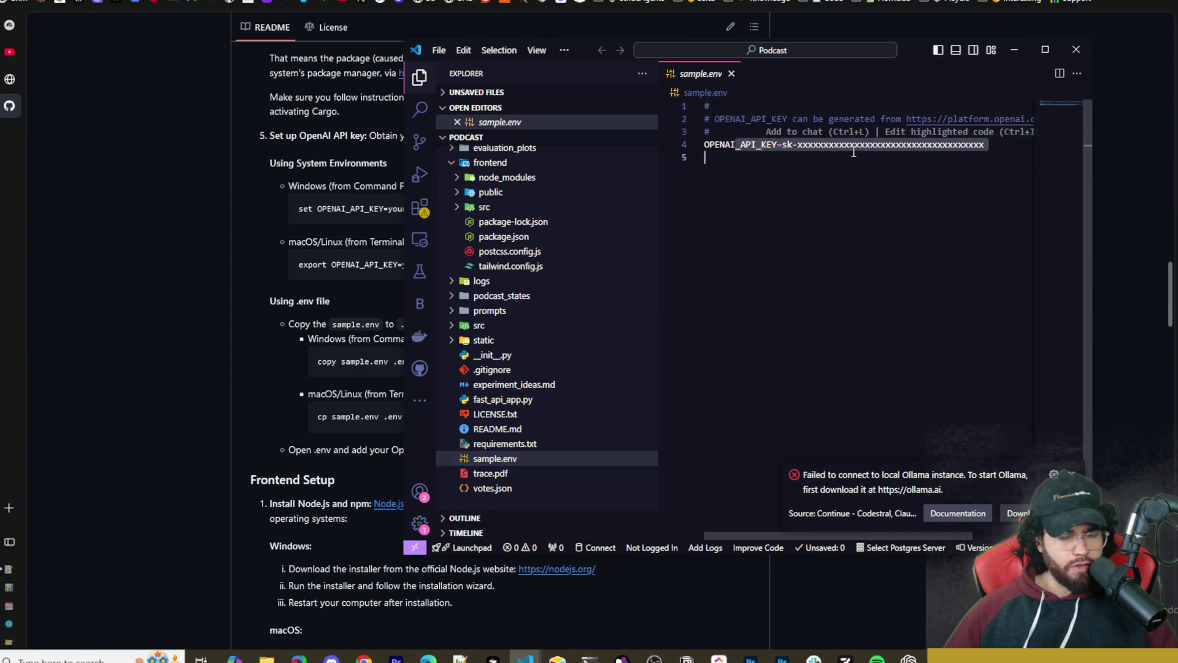
click(344, 352)
drag(314, 362, 423, 363)
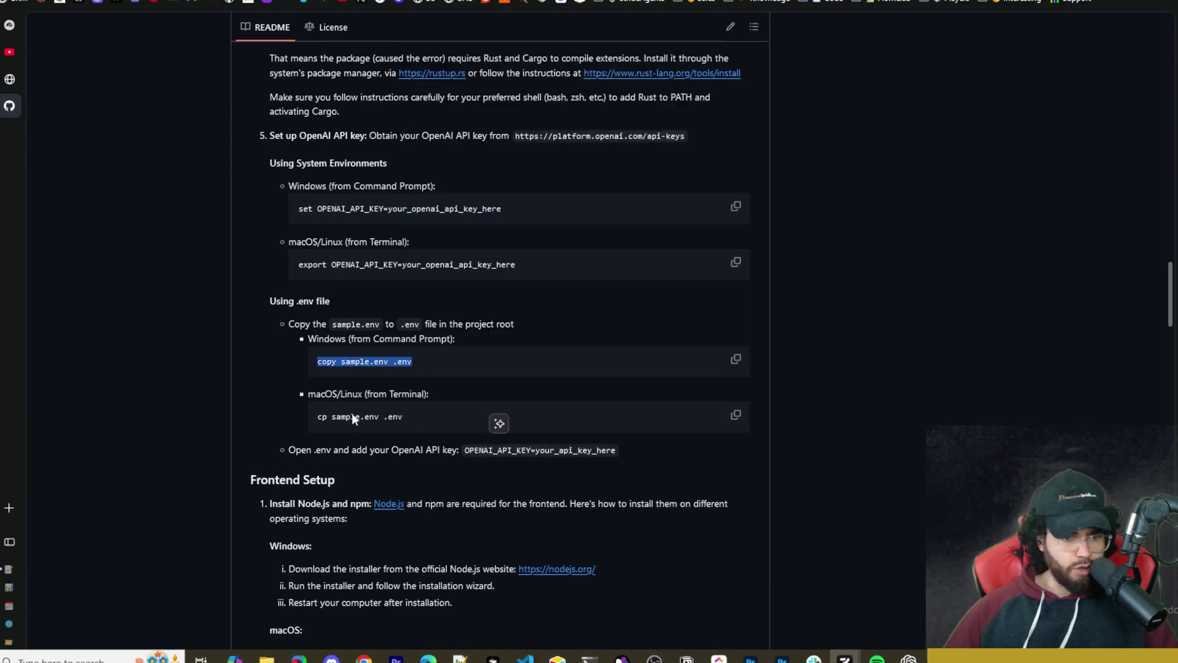
drag(328, 417, 394, 416)
scroll(427, 321, down, 2)
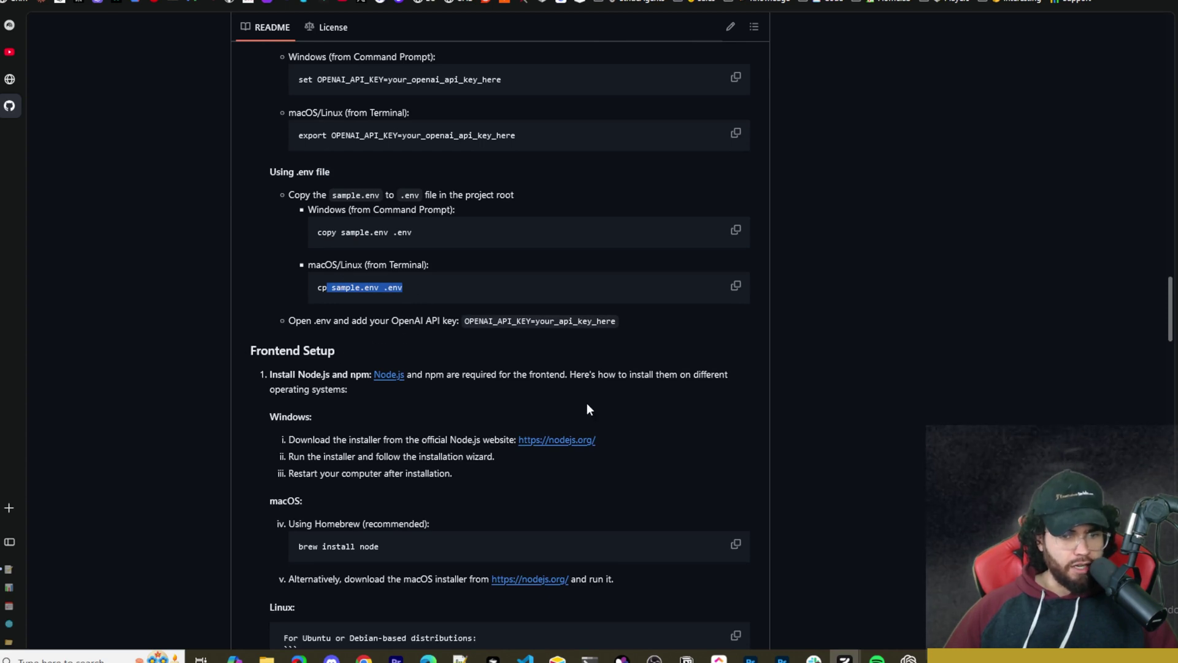
drag(450, 317, 571, 320)
scroll(342, 353, down, 2)
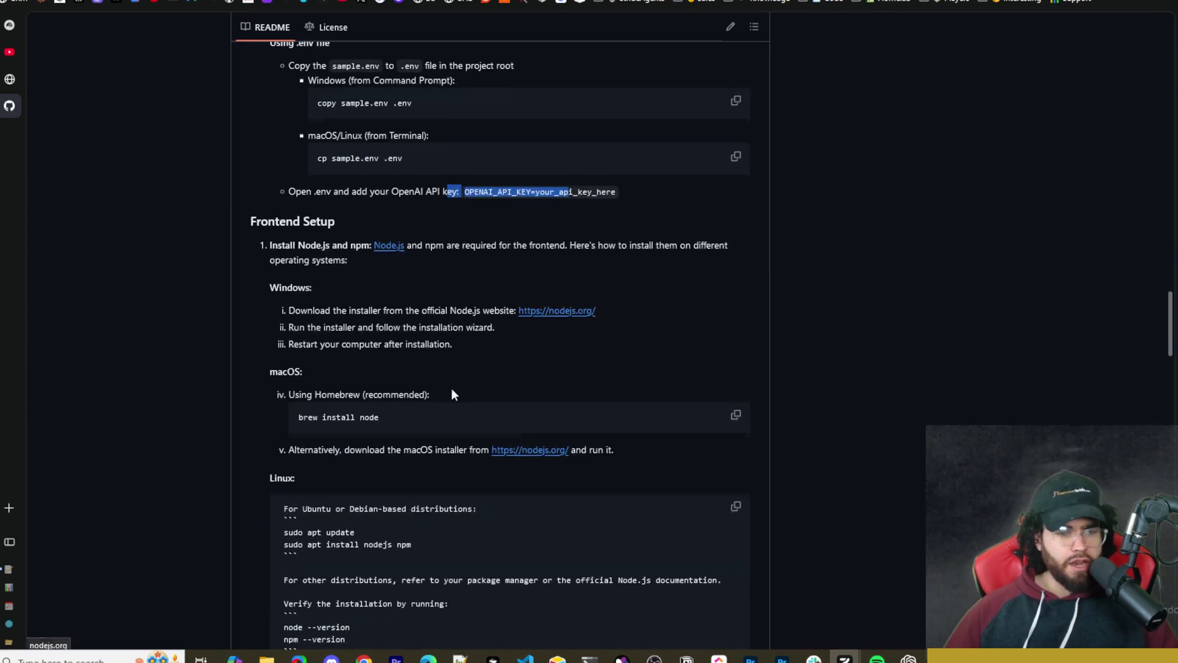
scroll(504, 246, up, 3)
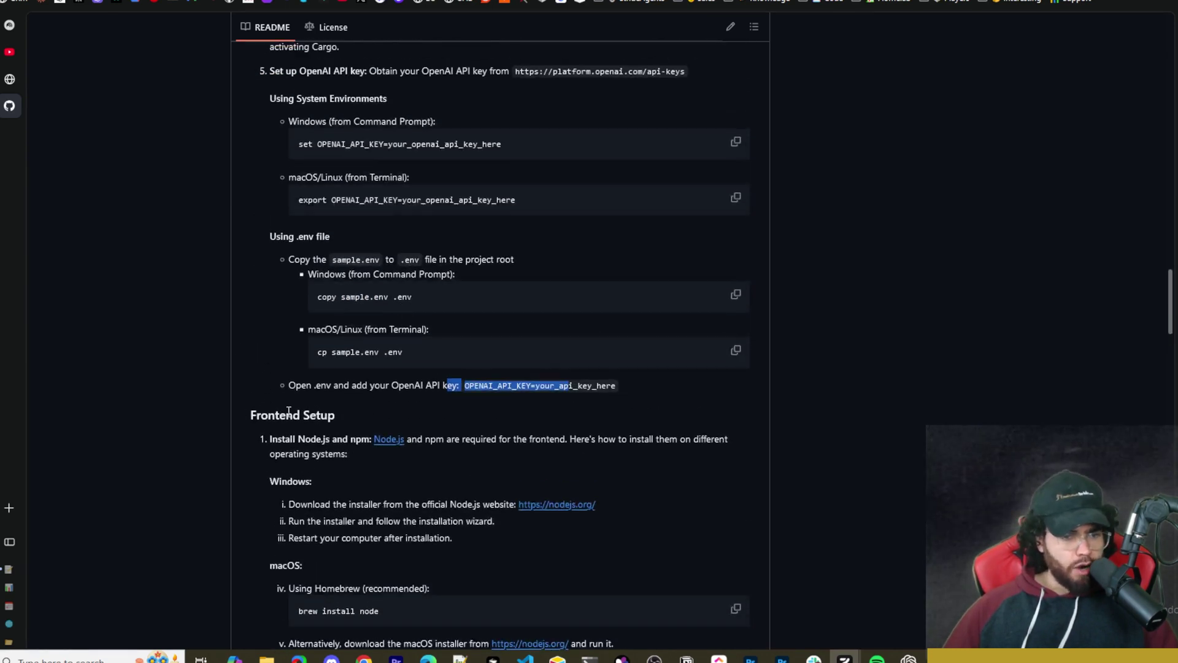
- Read the README's Frontend Setup section on installing Node.js per operating system and the cd frontend and npm install commands
scroll(307, 381, down, 2)
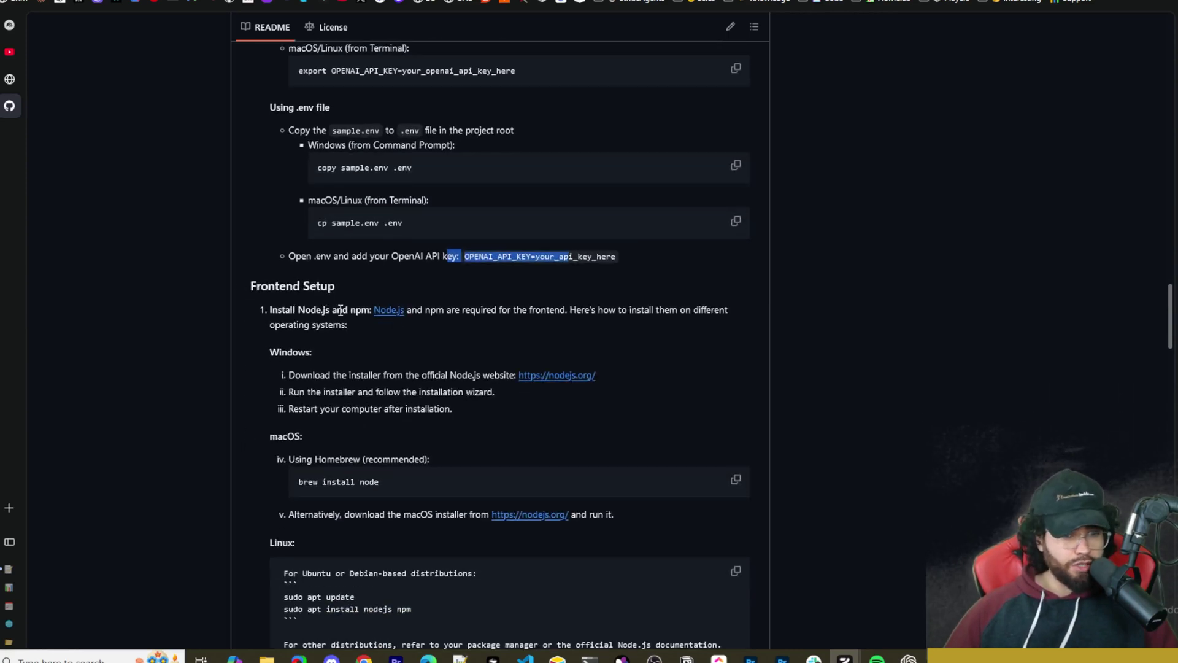
scroll(304, 367, down, 2)
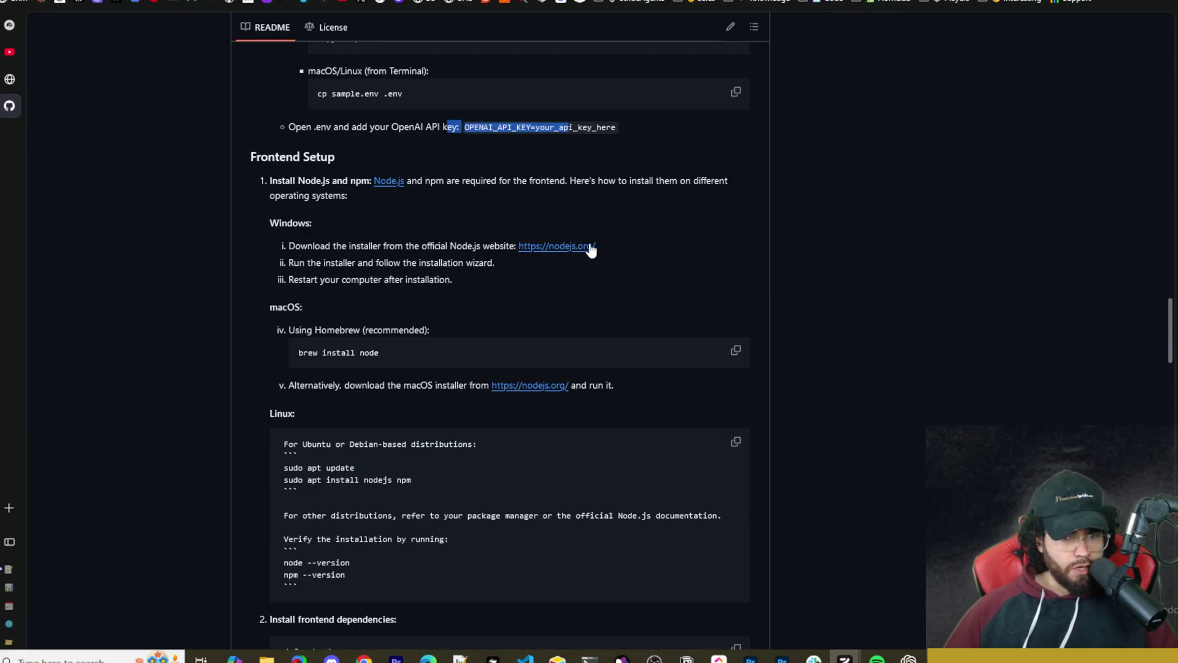
scroll(311, 303, down, 2)
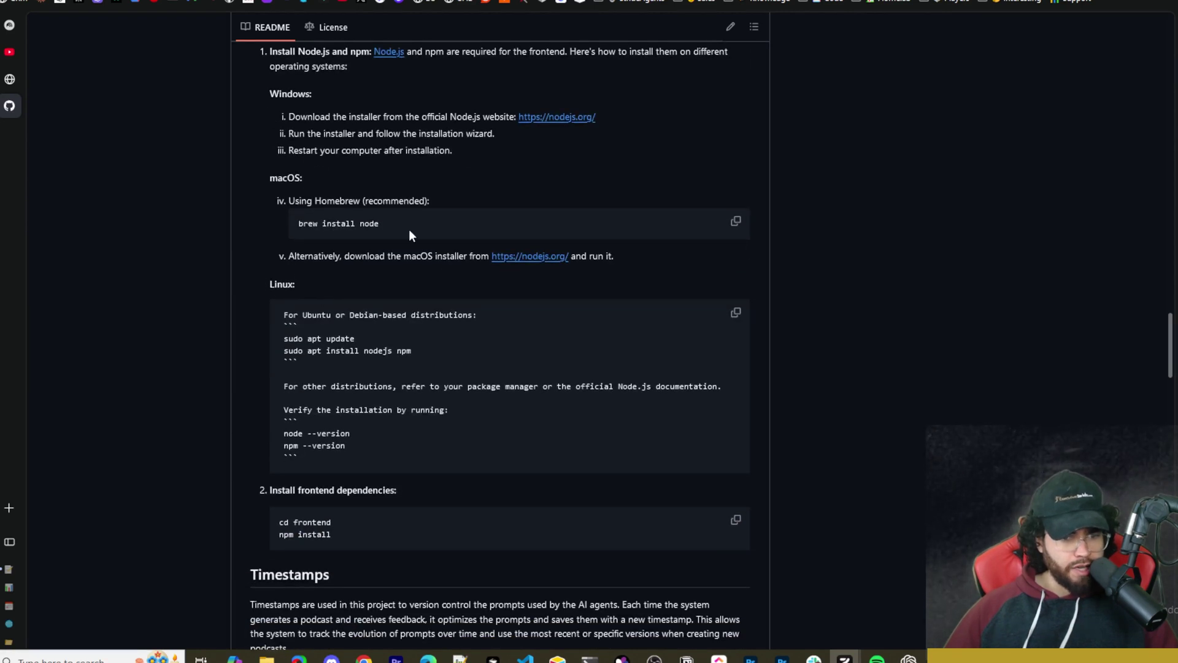
scroll(304, 344, down, 1)
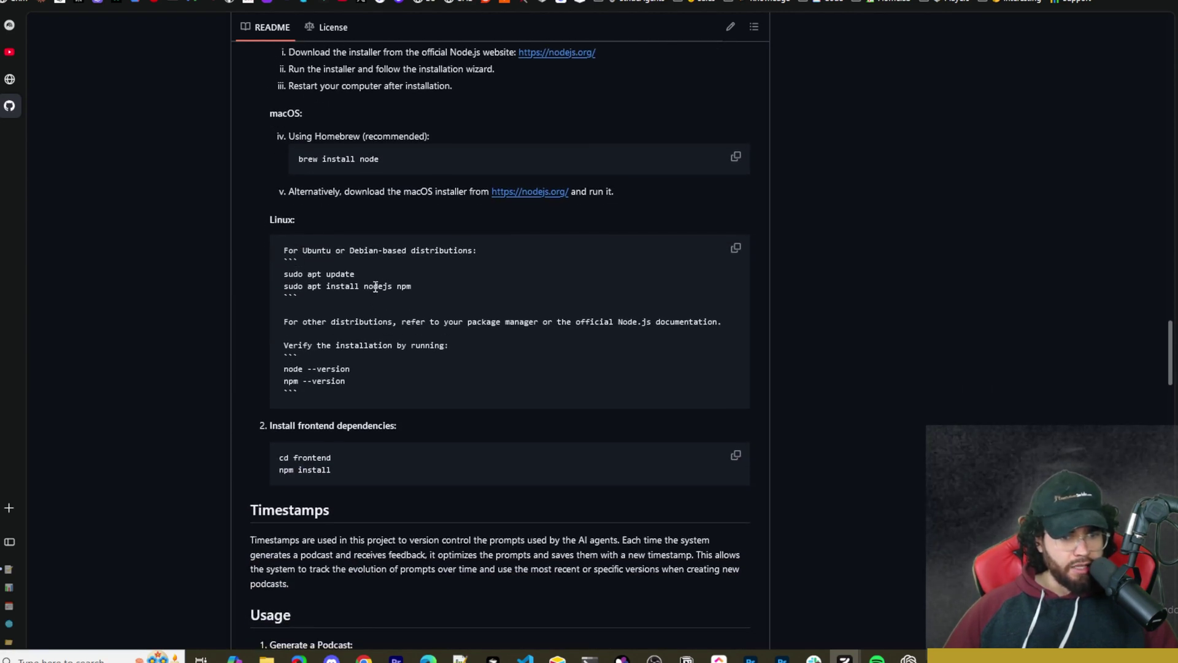
scroll(337, 288, down, 3)
drag(278, 233, 354, 235)
drag(278, 271, 263, 266)
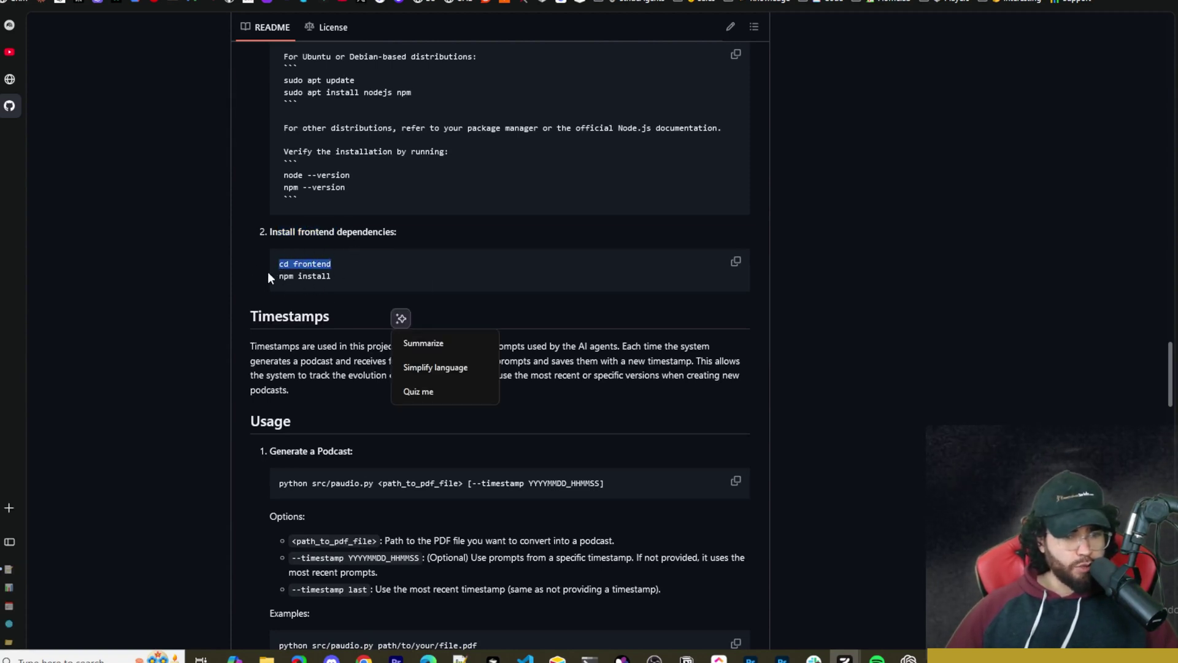
click(280, 270)
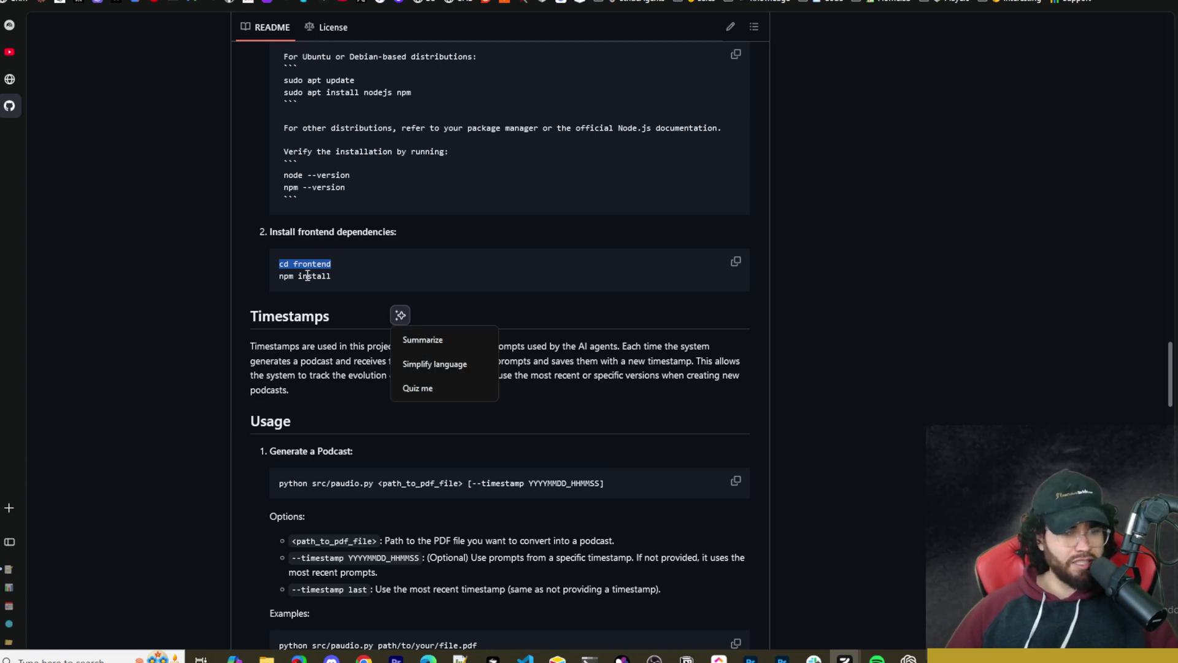
drag(308, 276, 331, 277)
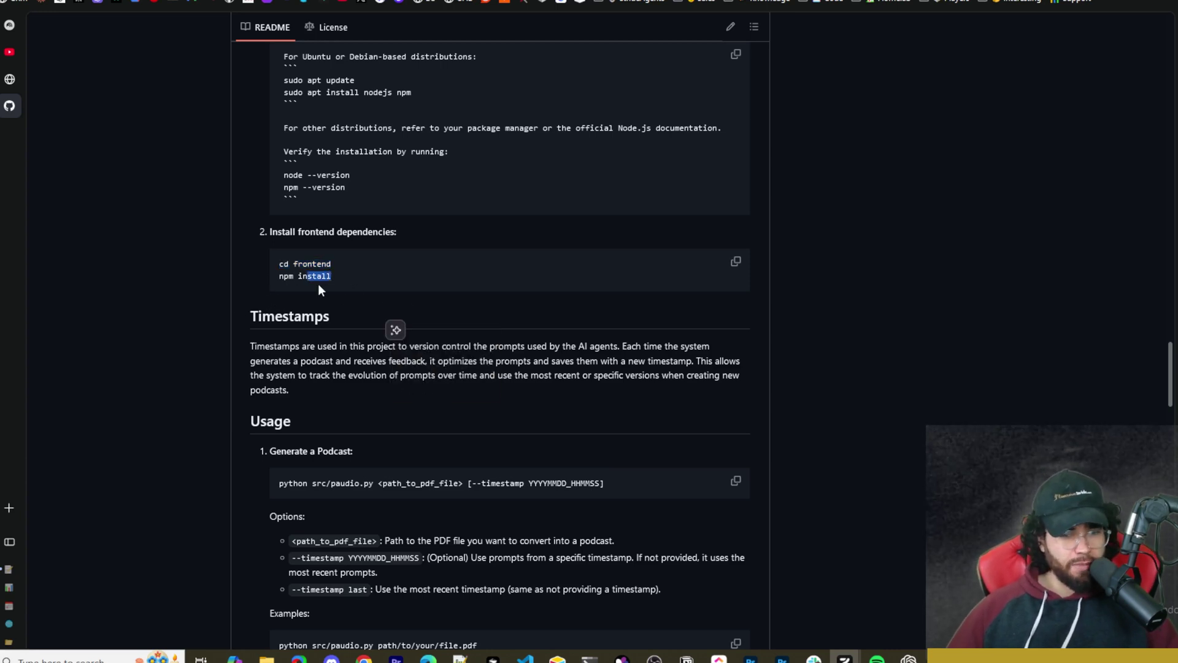
- Read the README's Timestamps section and the usage instructions for generating a podcast from a PDF with src/paudio.py
scroll(428, 312, down, 2)
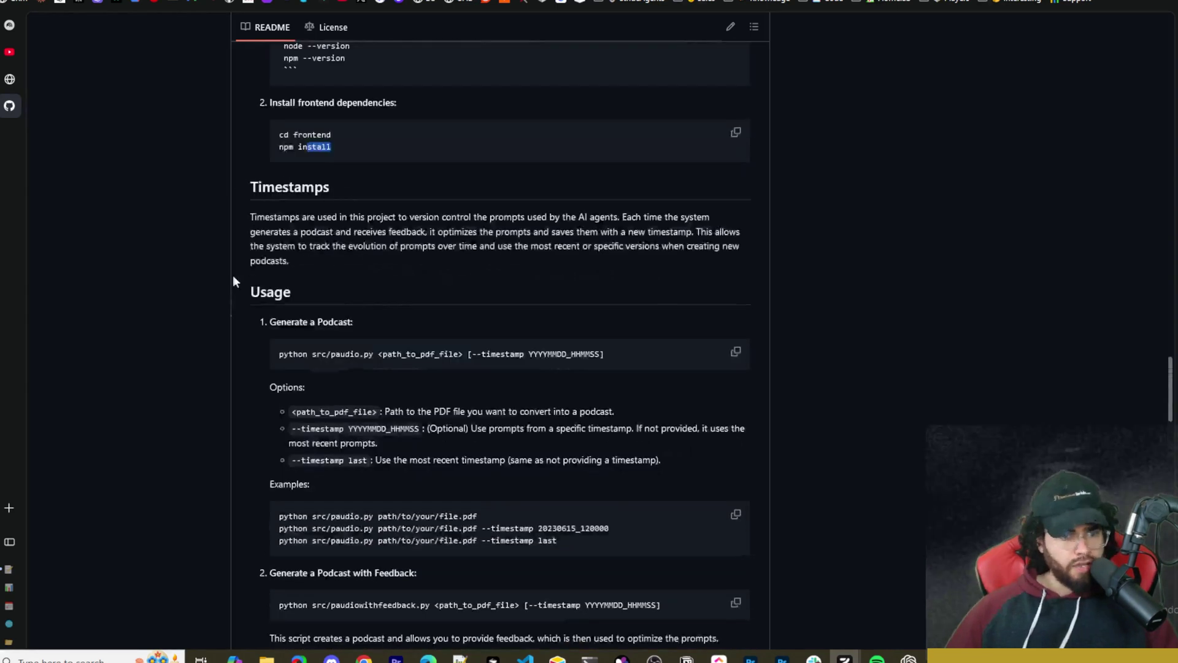
scroll(270, 307, down, 1)
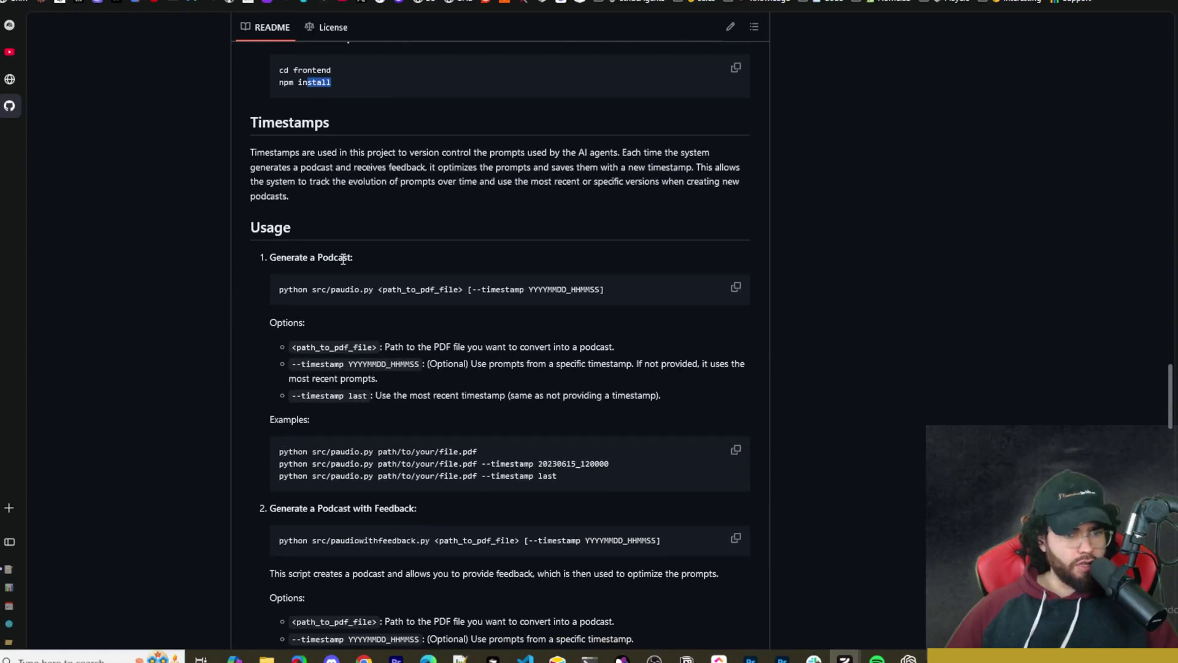
scroll(355, 301, down, 1)
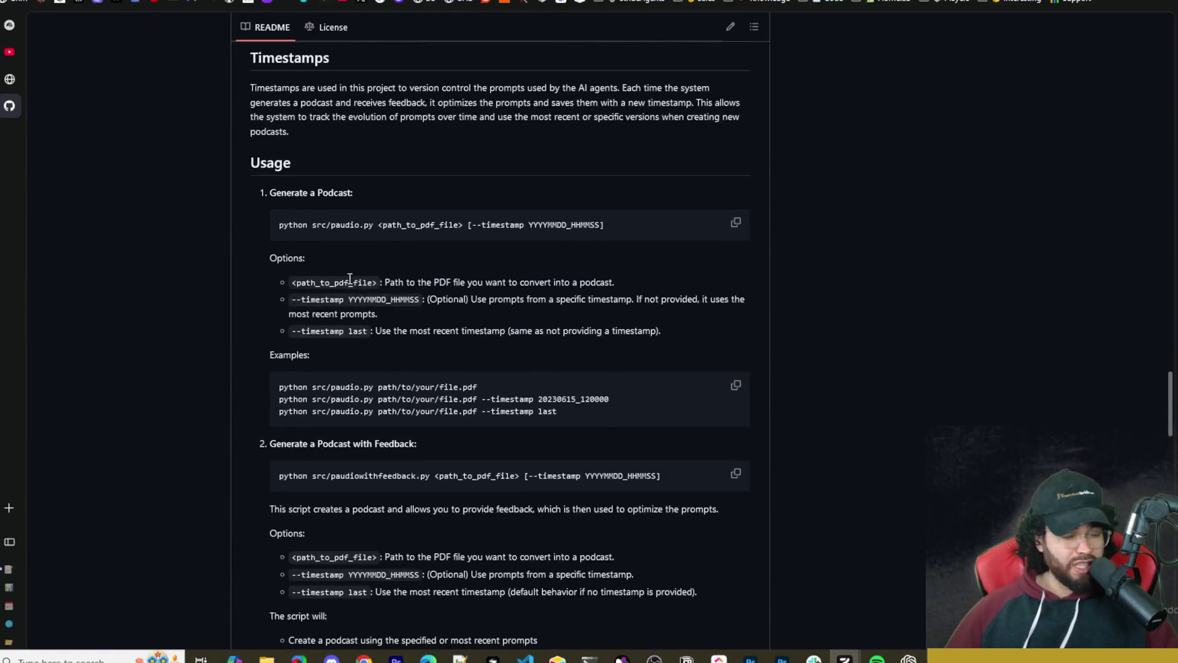
drag(270, 206, 358, 205)
scroll(423, 329, down, 2)
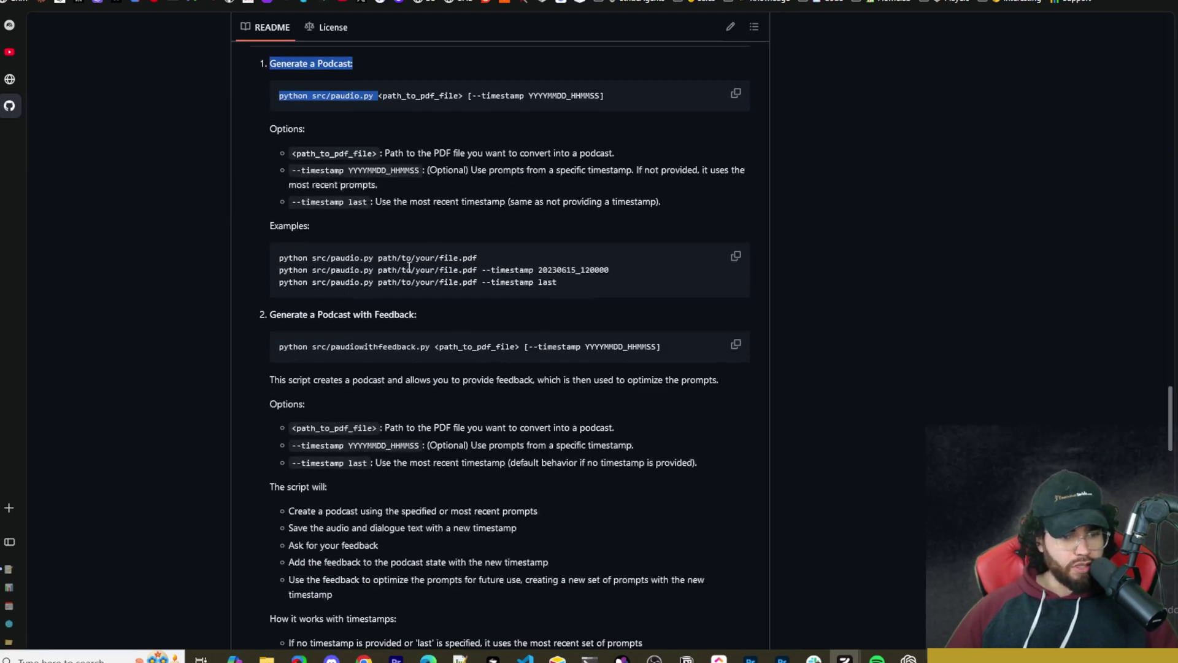
scroll(264, 239, up, 2)
scroll(359, 293, down, 2)
- Skim the README's self-improving simulation and evaluation instructions down to Start the Web Interface
scroll(363, 318, down, 10)
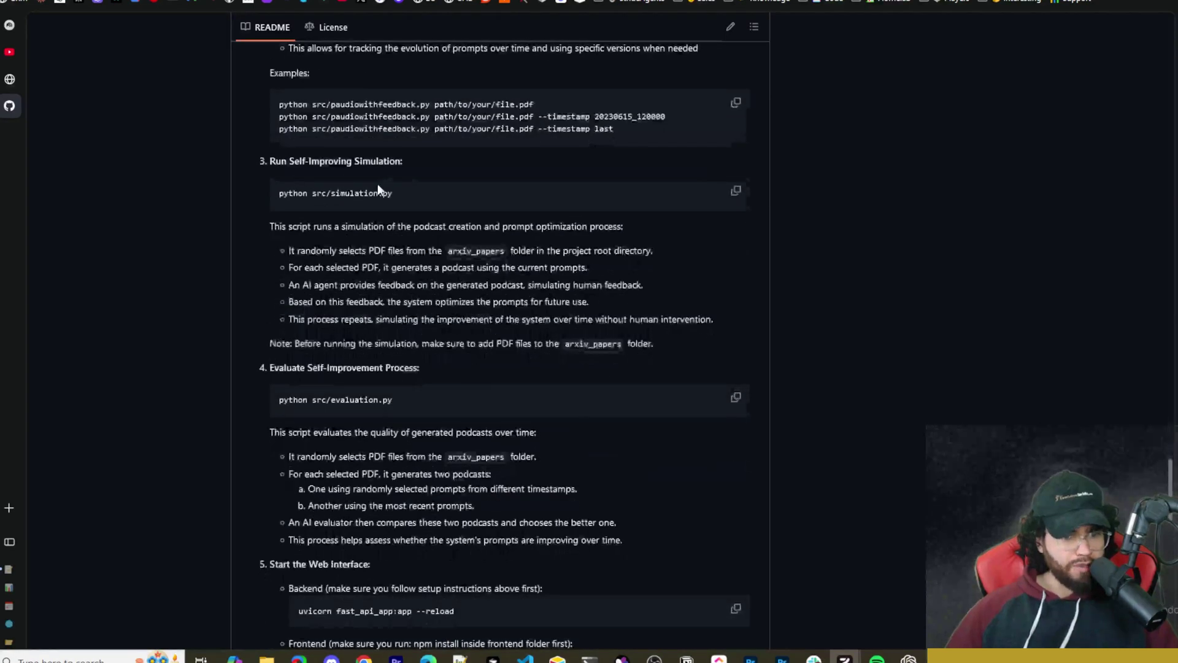
scroll(414, 273, down, 2)
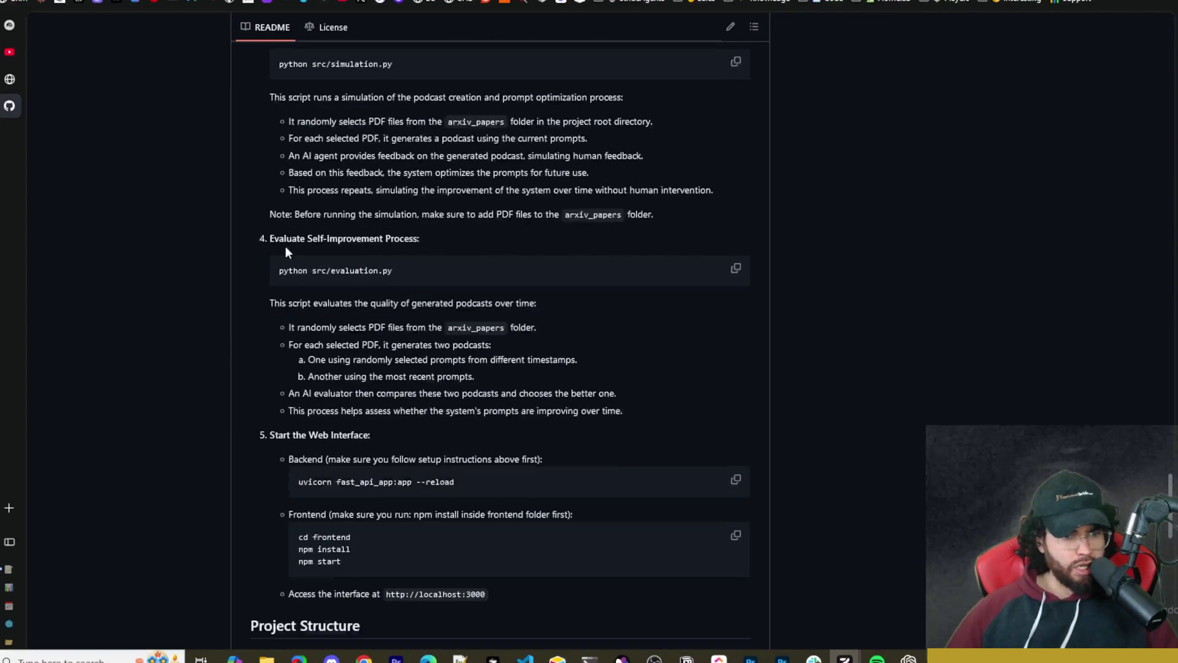
scroll(392, 254, down, 3)
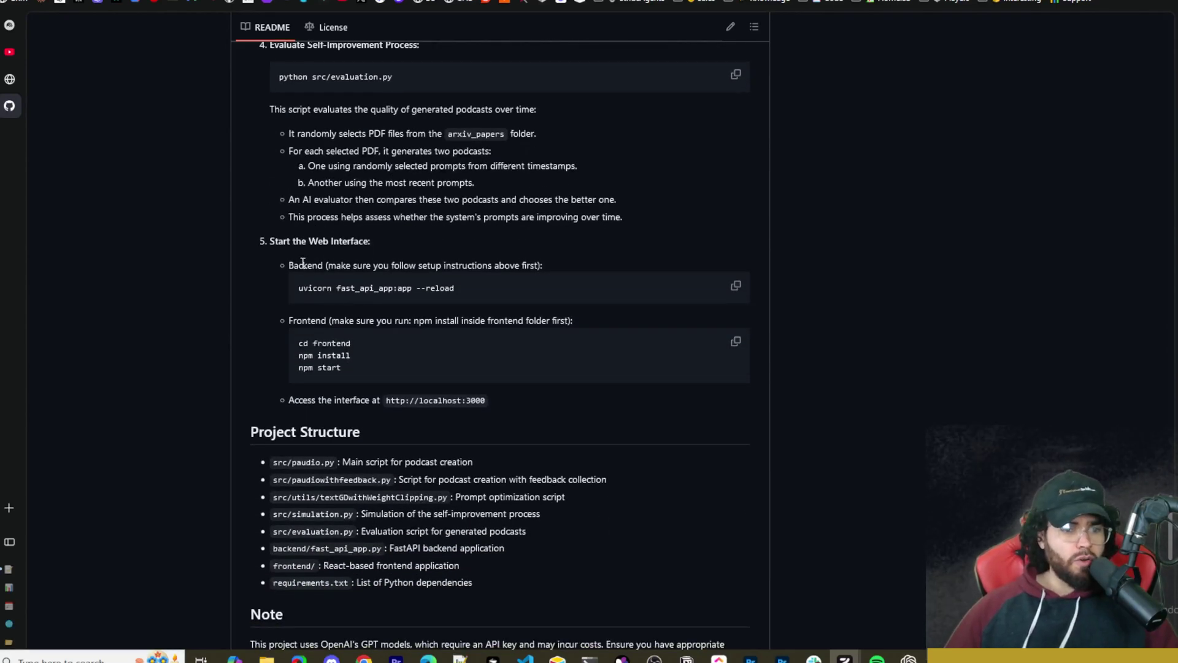
- Highlight the backend command uvicorn fast_api_app:app --reload in the README and inspect its output in the Podcast terminal session
drag(303, 262, 404, 266)
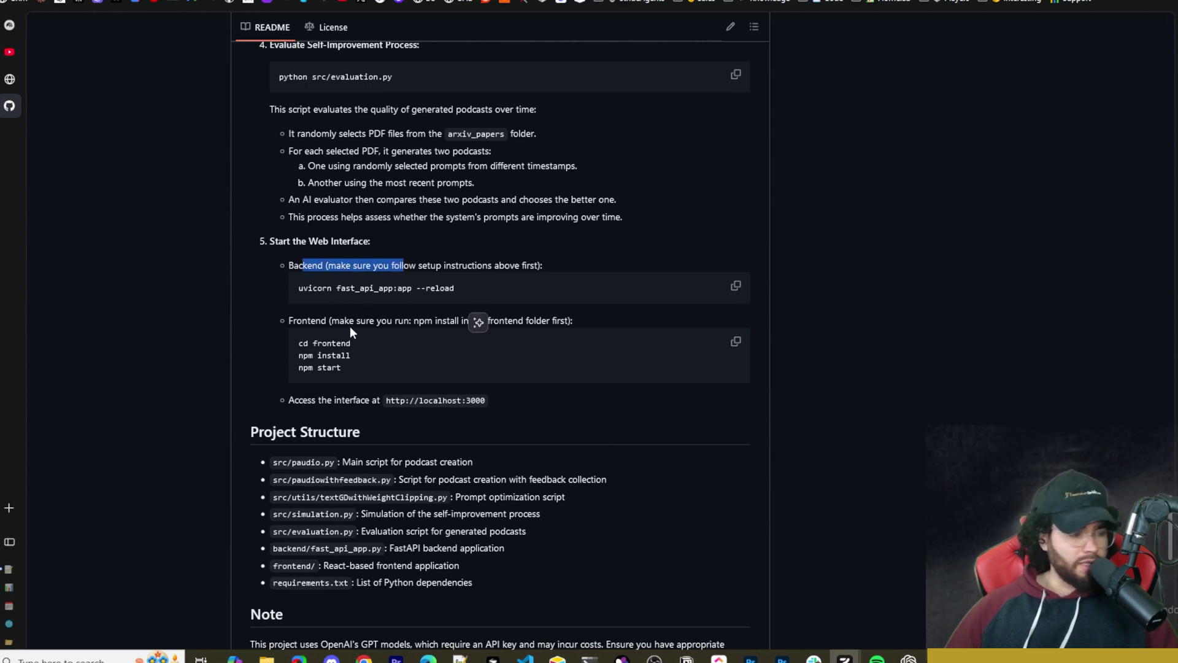
click(307, 283)
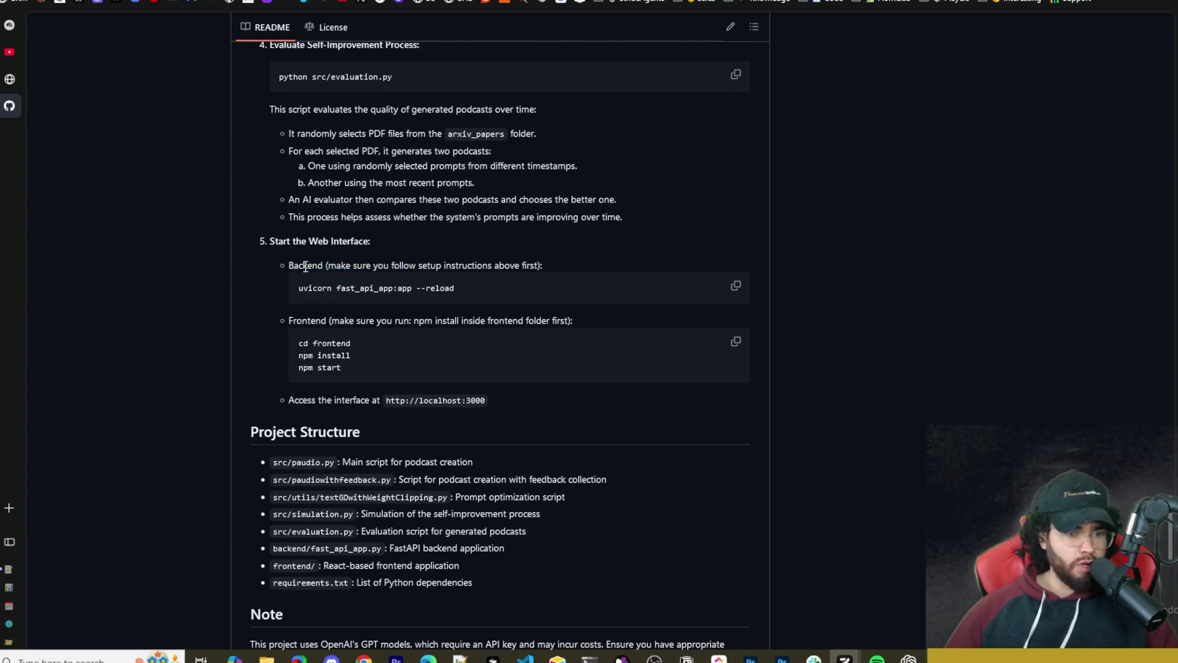
drag(297, 288, 457, 290)
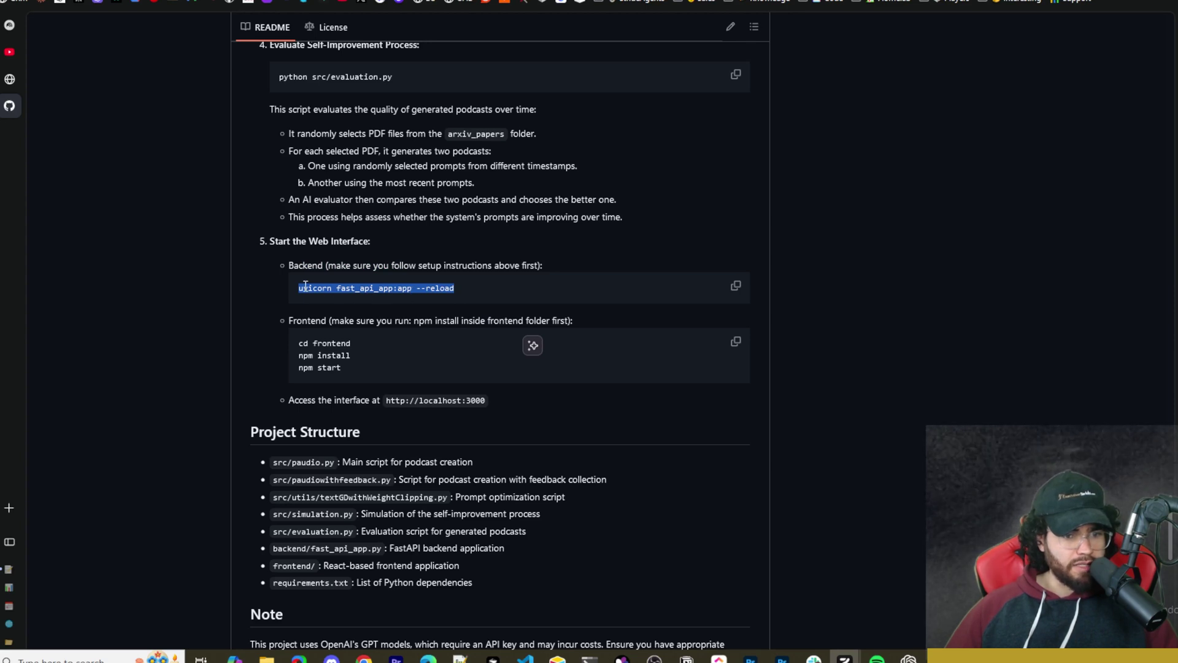
key(alt+Tab)
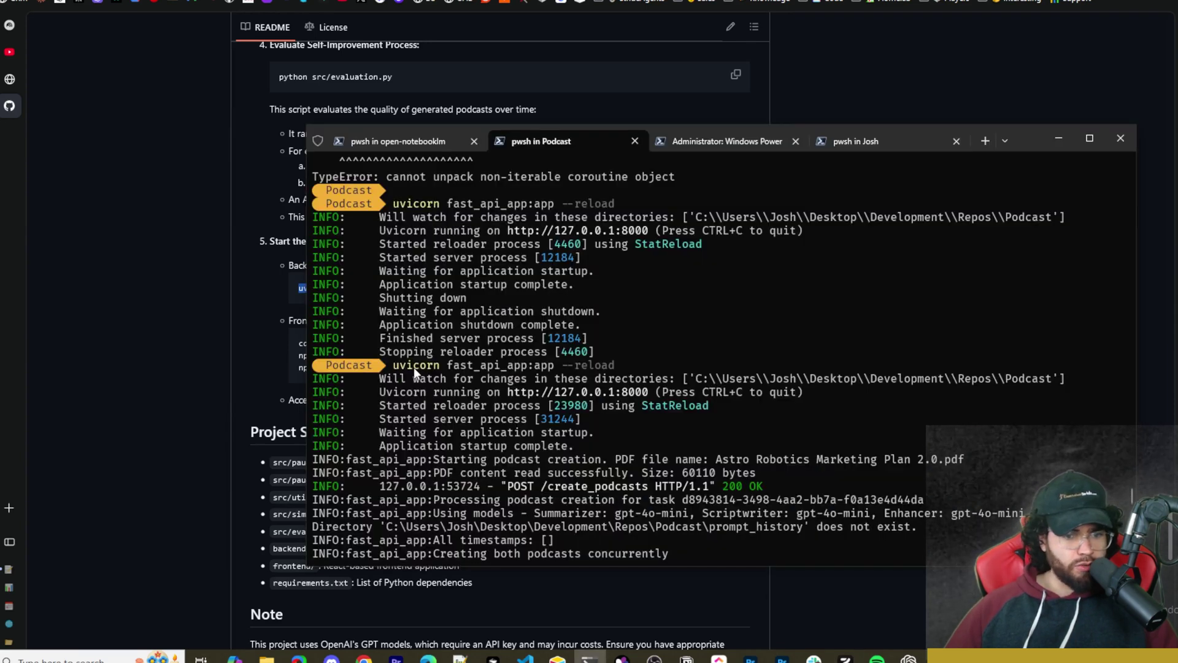
drag(436, 371, 495, 494)
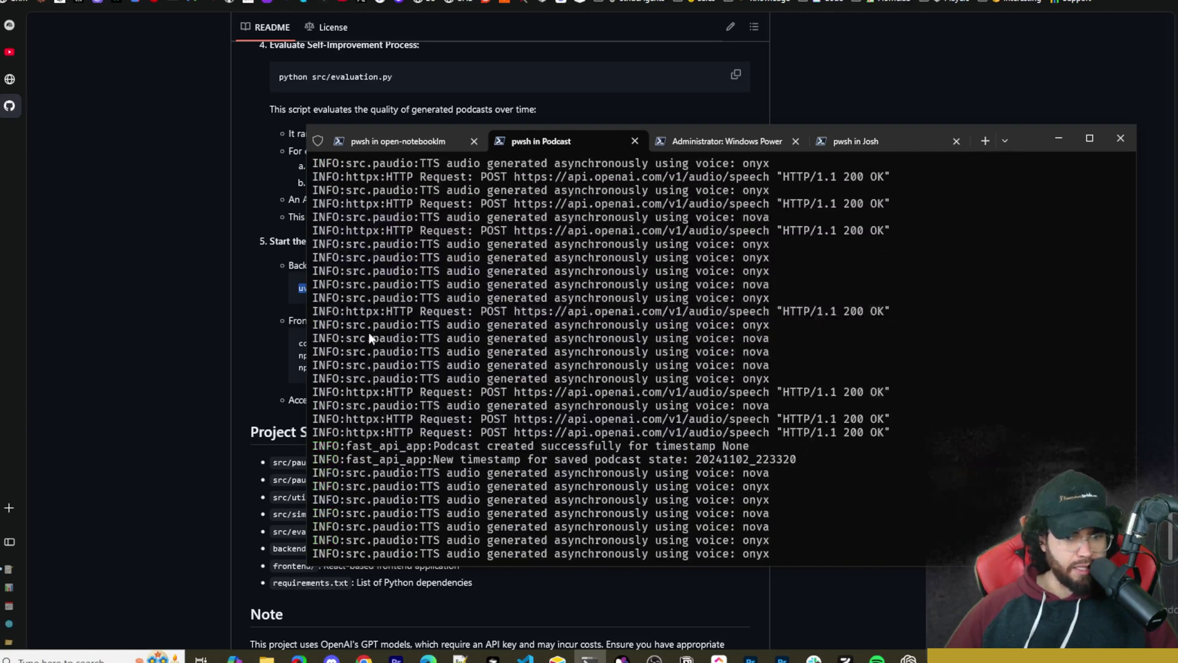
click(226, 375)
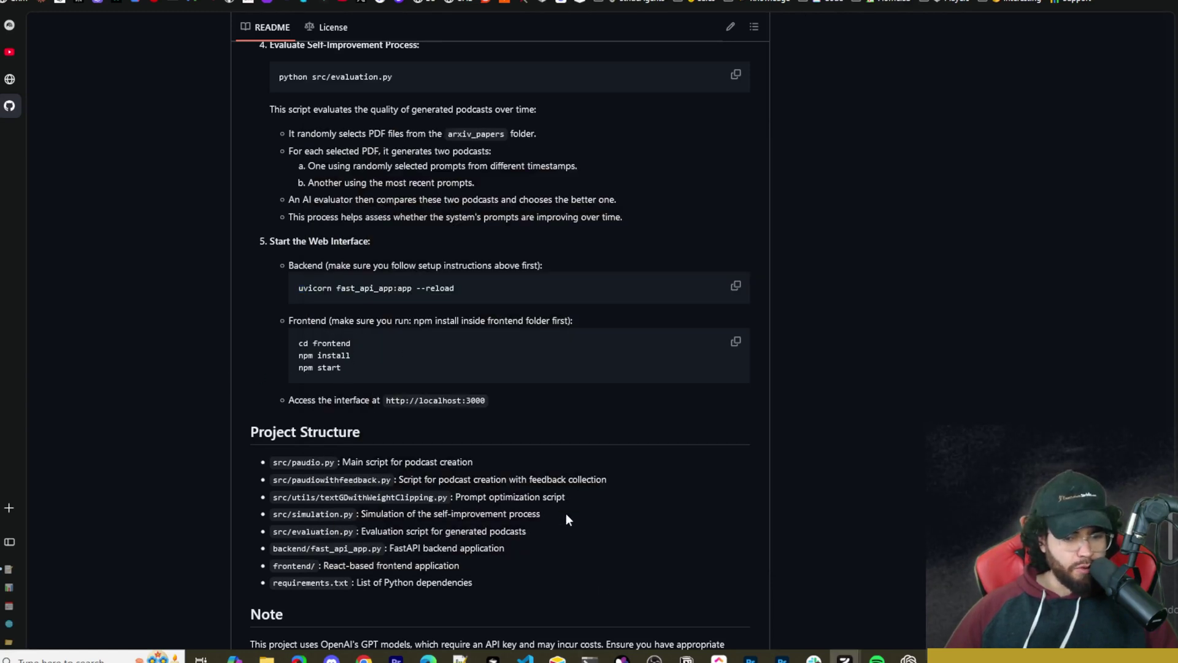
- Inspect the frontend server's terminal output and highlight the cd frontend, npm install and npm start commands in the README
click(589, 658)
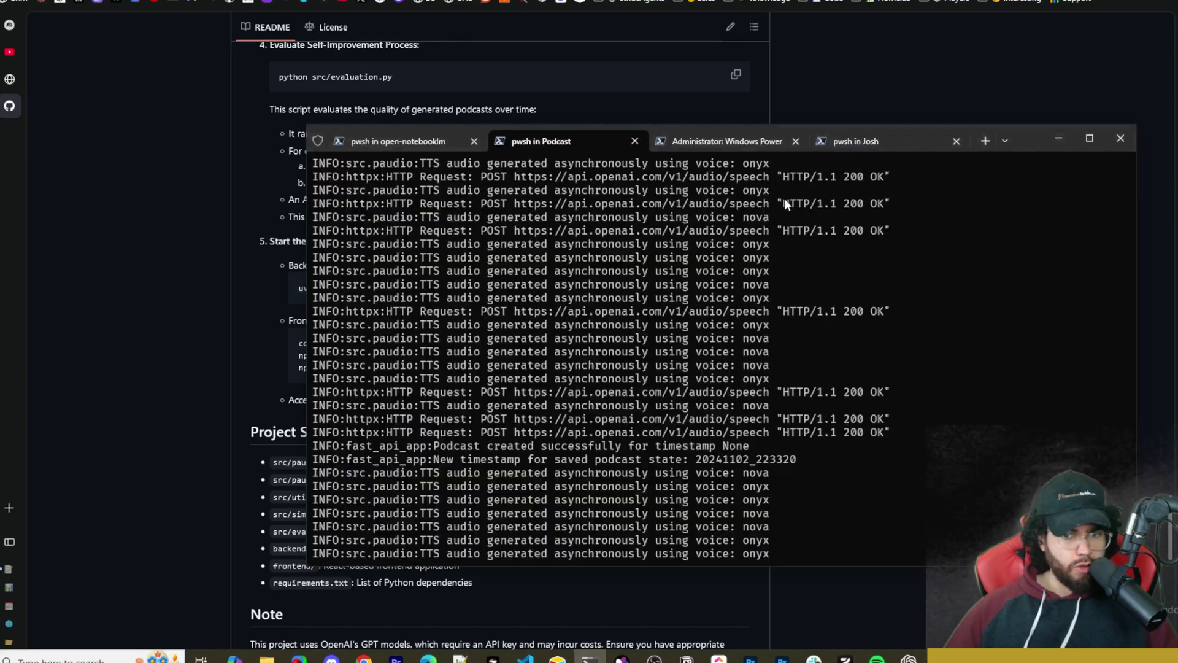
click(743, 145)
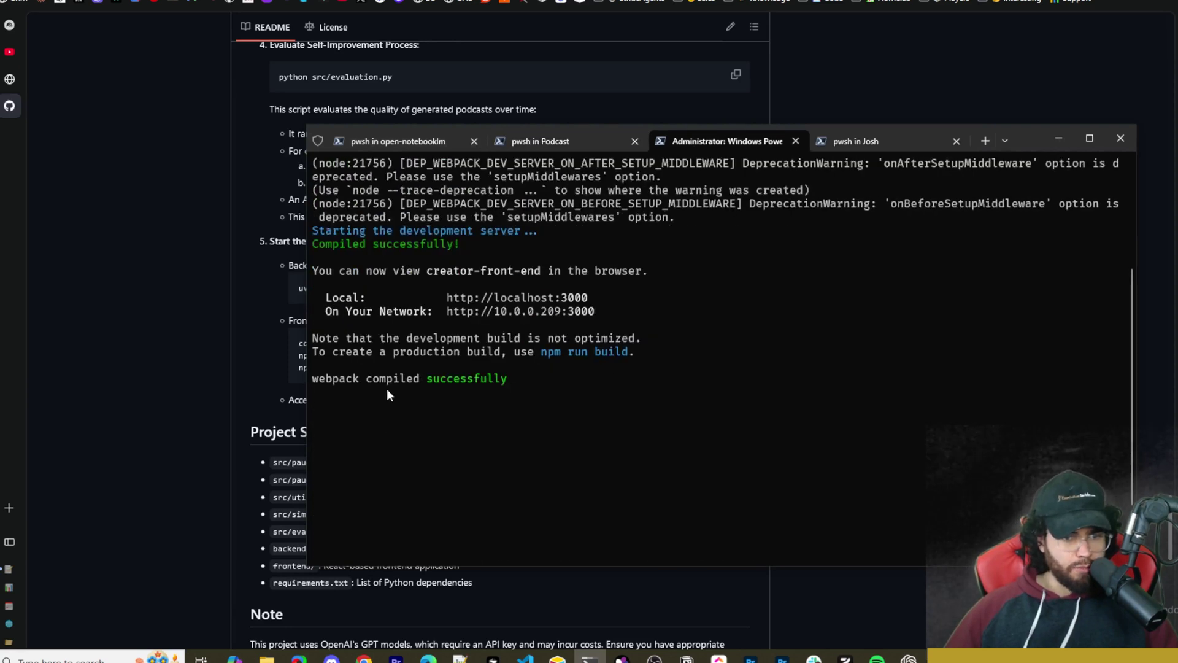
click(205, 348)
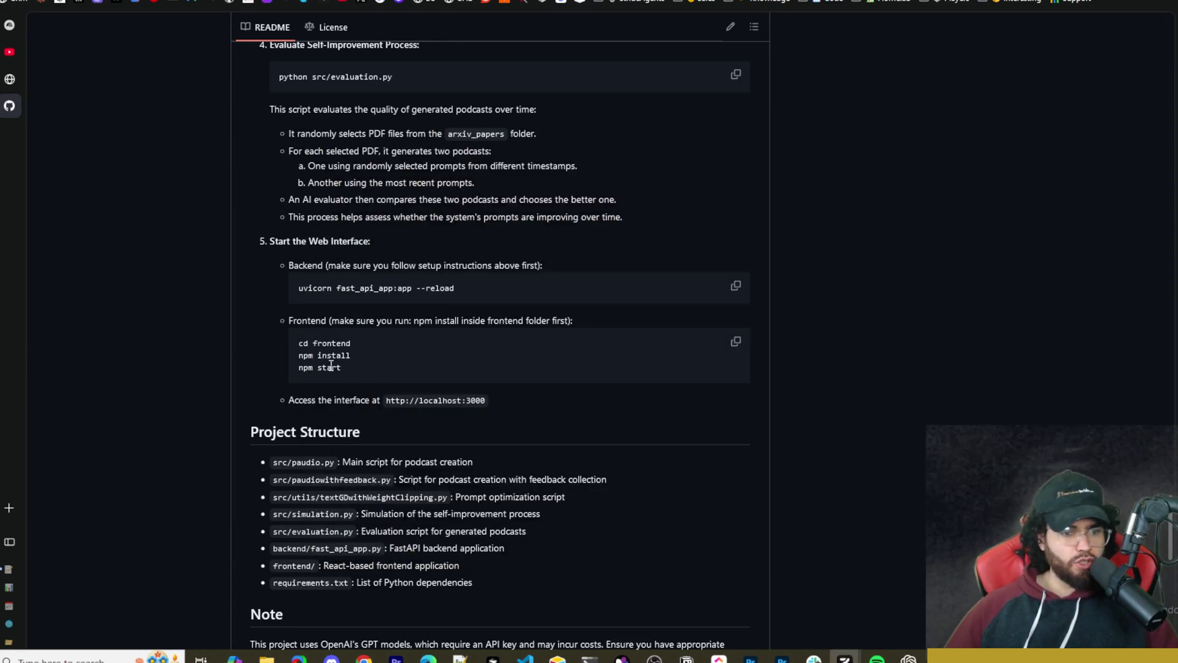
drag(295, 342, 338, 342)
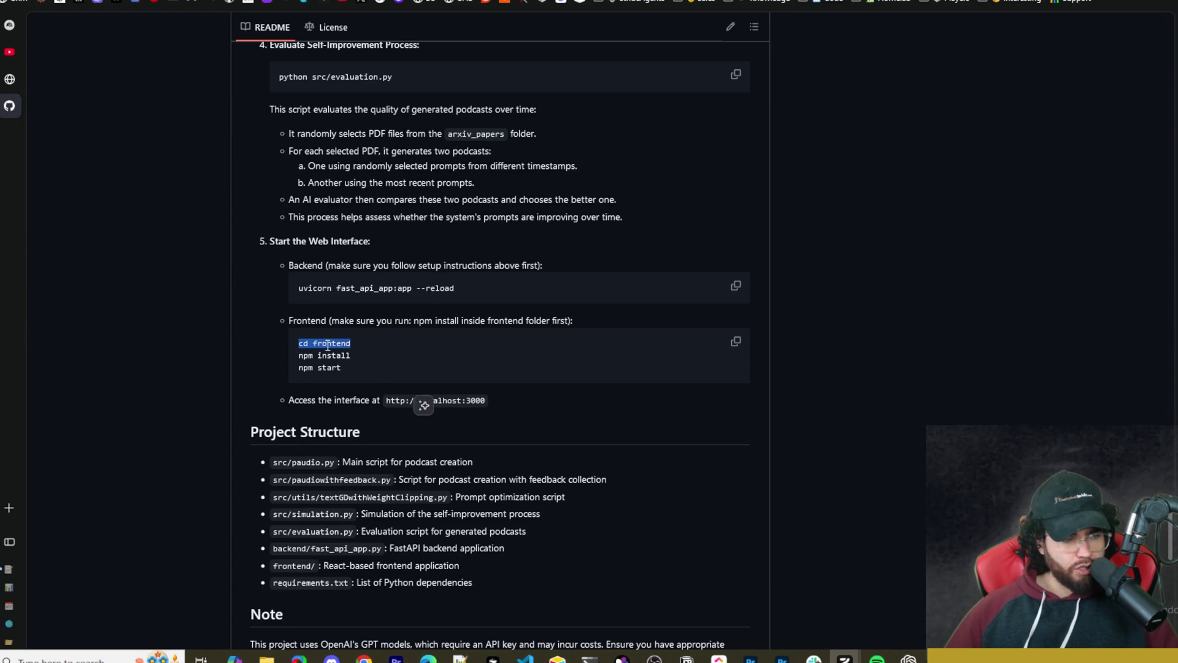
drag(315, 357, 351, 359)
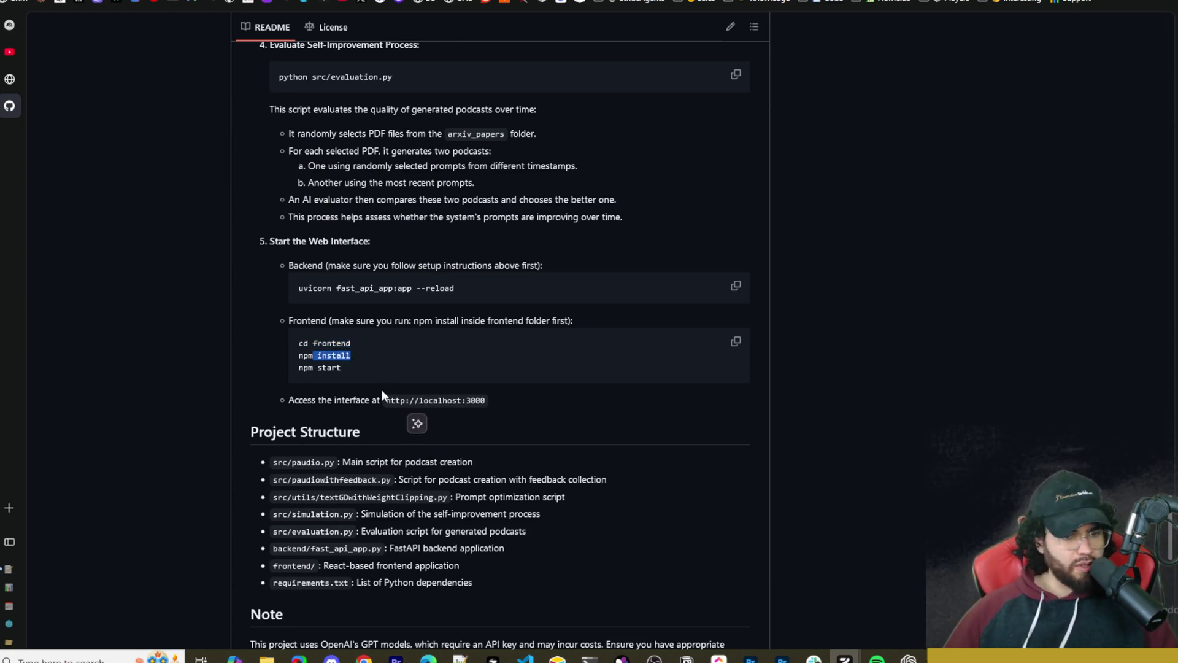
drag(304, 367, 336, 370)
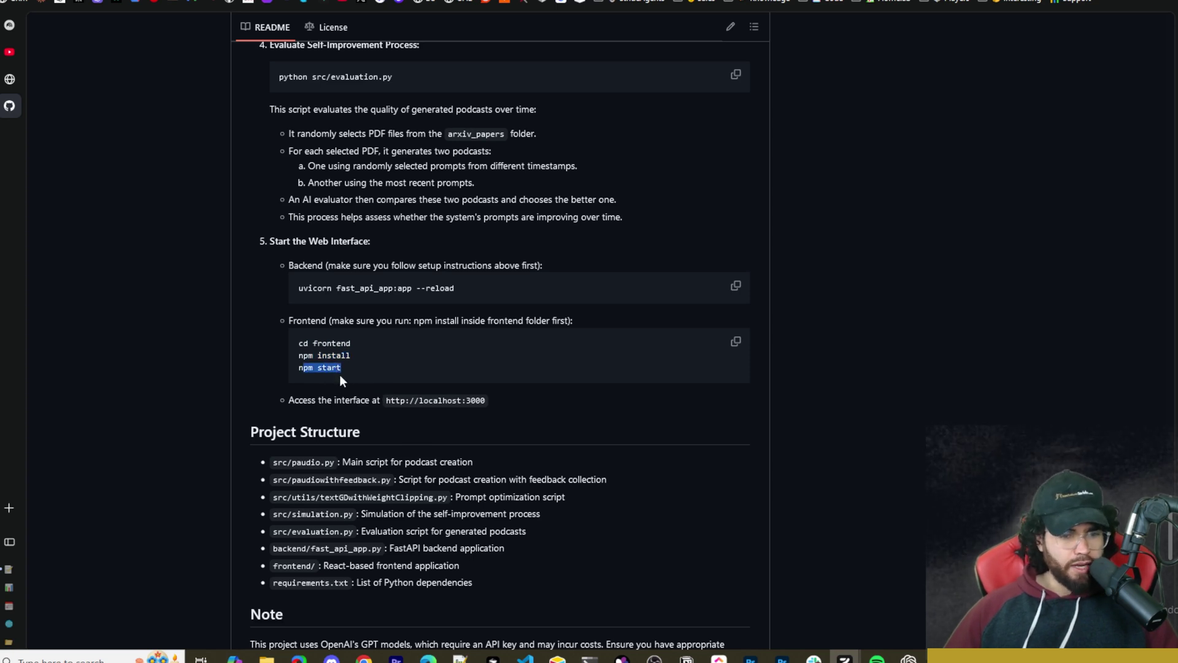
key(alt+Tab)
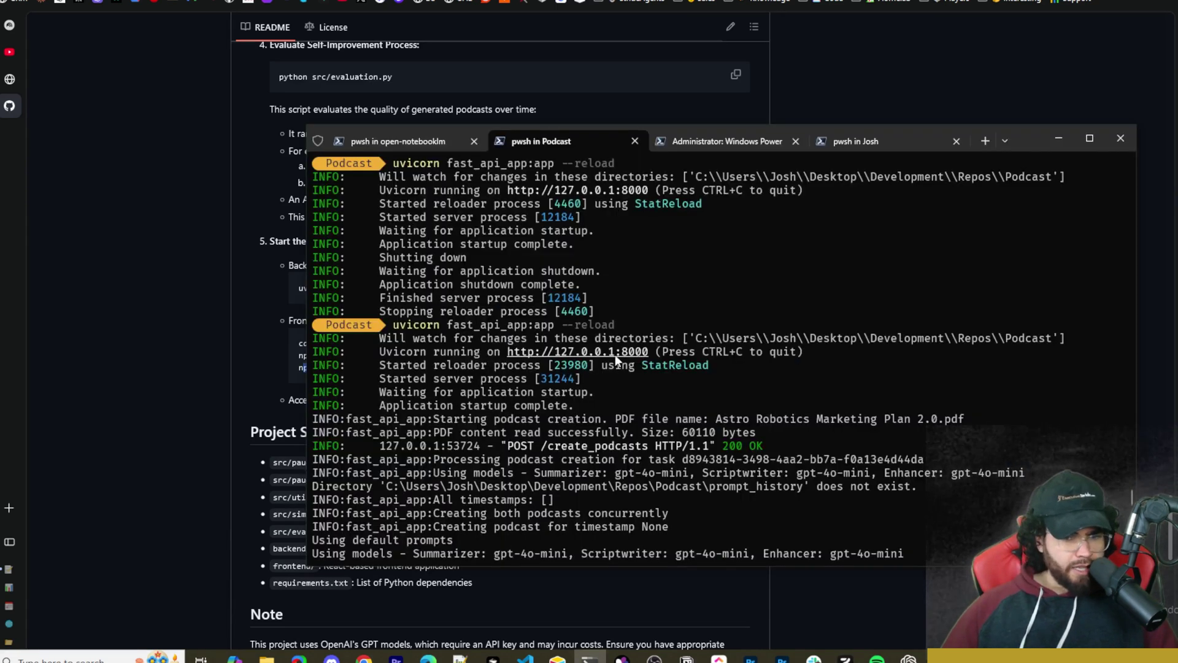
click(712, 142)
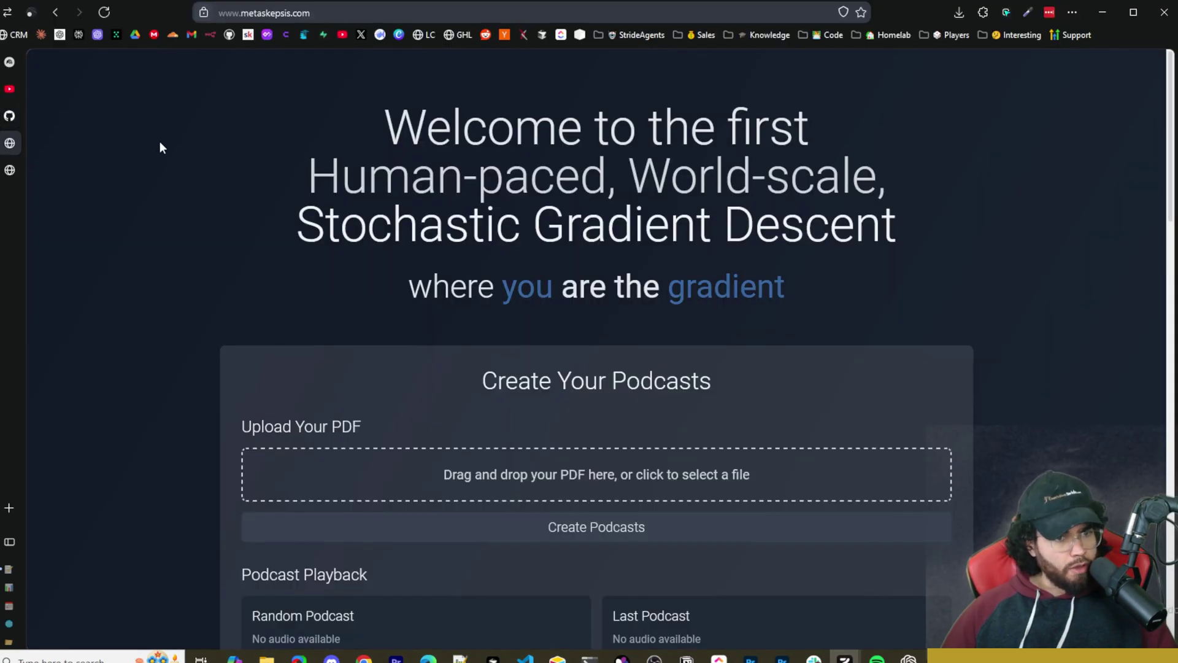
click(146, 143)
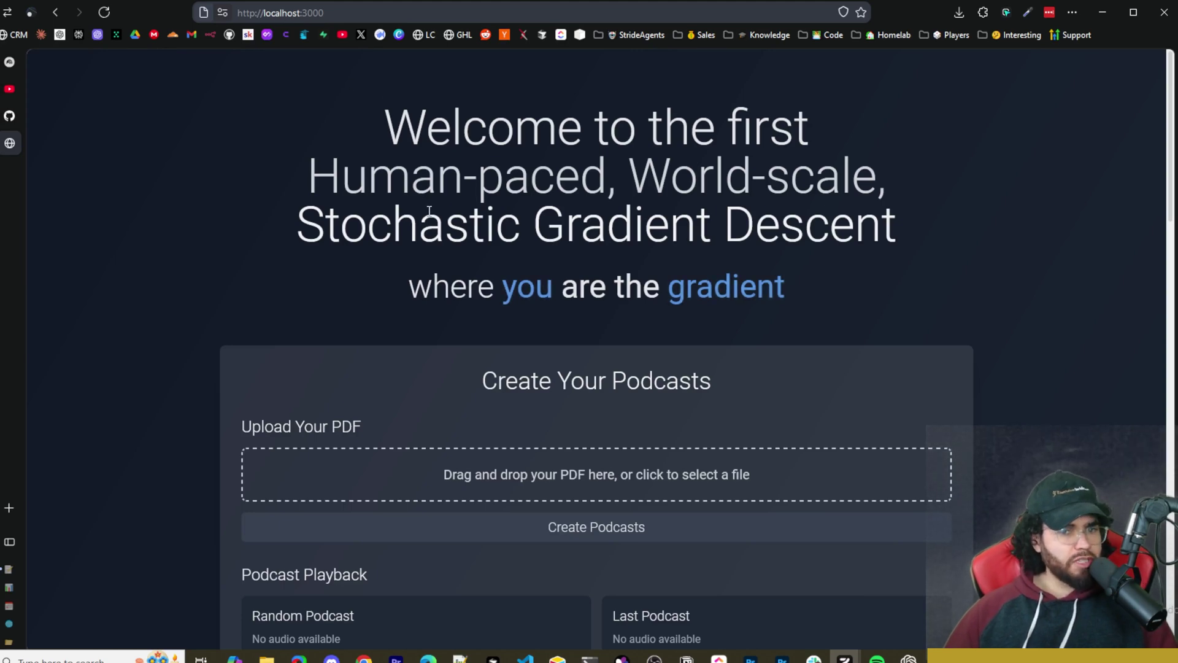
scroll(432, 221, down, 3)
scroll(372, 197, down, 15)
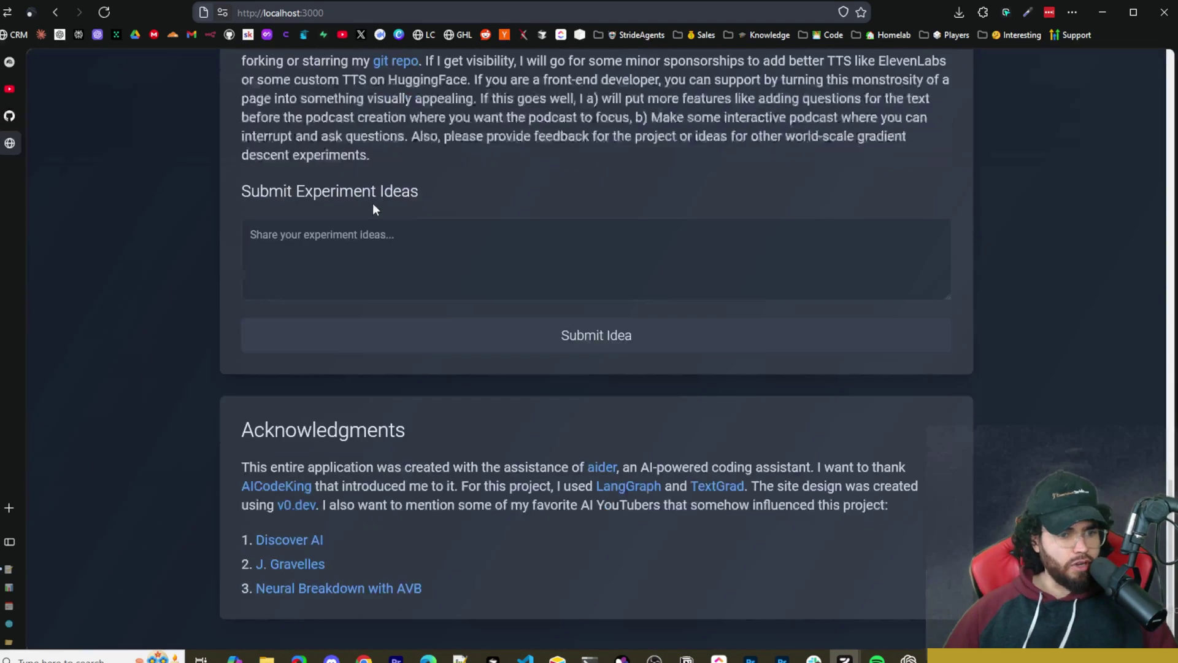
- Select ES PRE-CALL PDF.pdf from Downloads as the source PDF and start creating the podcasts
click(286, 430)
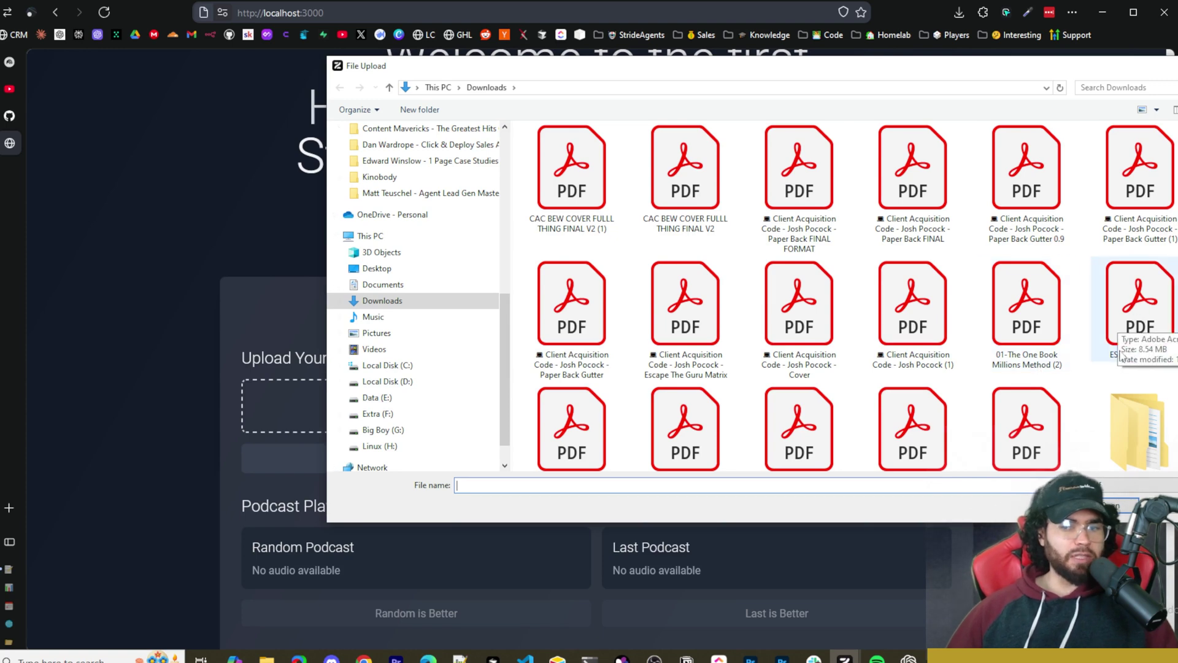
double_click(1130, 307)
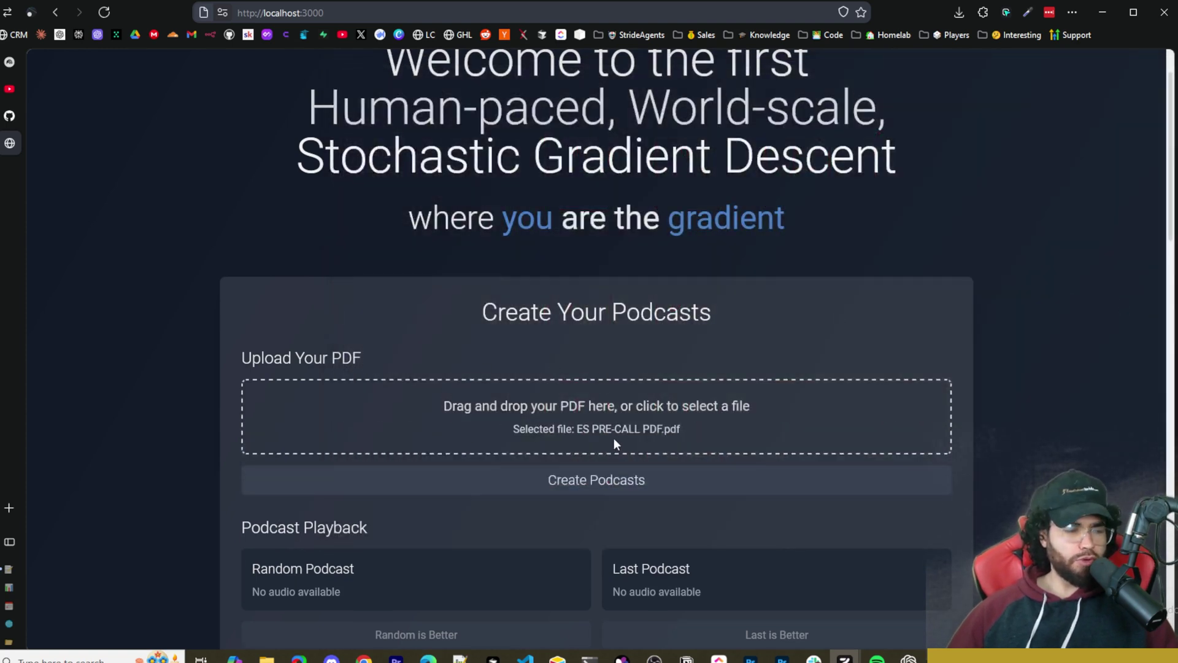
scroll(610, 452, down, 2)
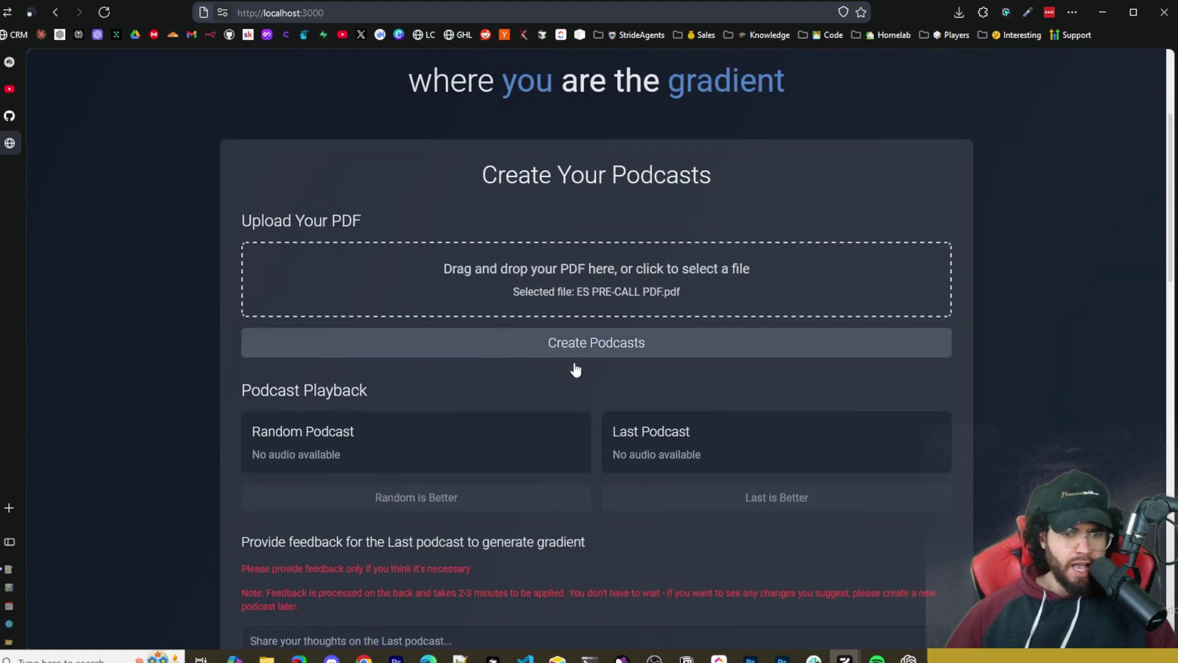
click(608, 346)
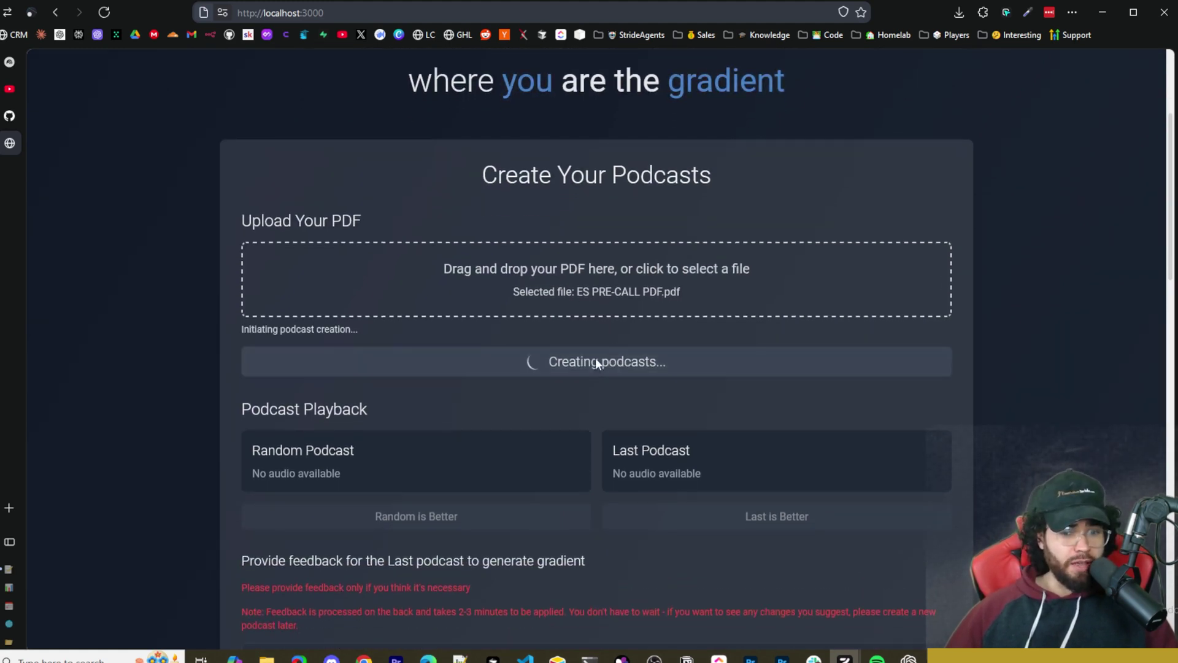
- Play about the first 30 seconds of the generated Random Podcast and of the Last Podcast, pausing each one
scroll(270, 270, down, 1)
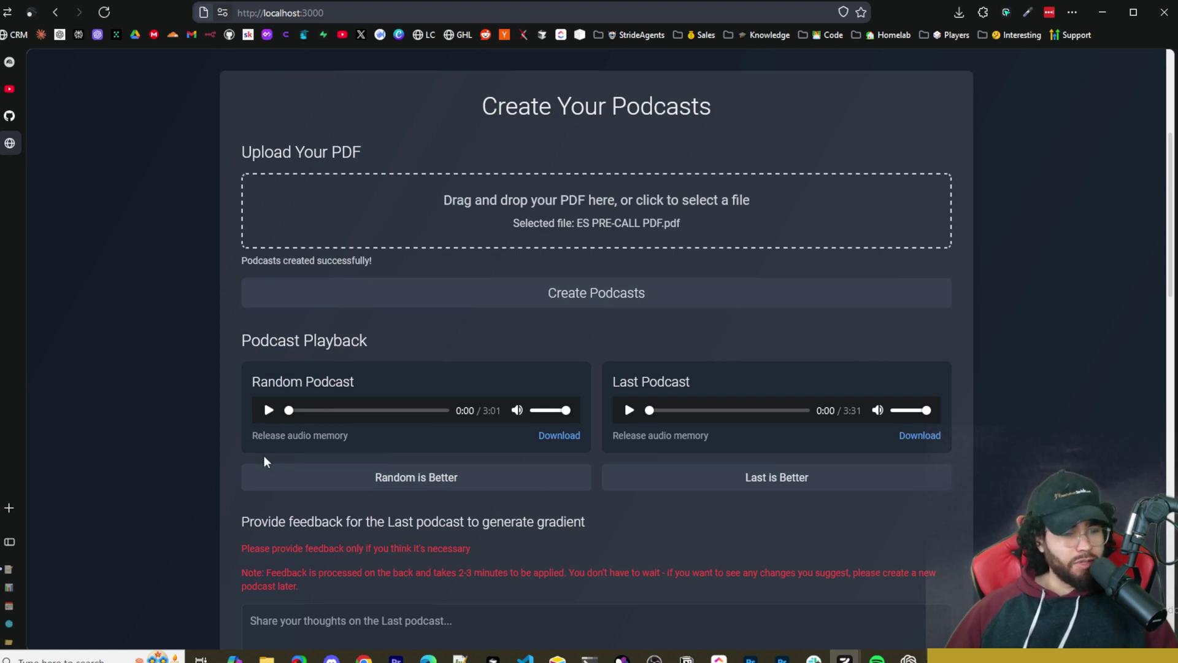
scroll(376, 379, down, 2)
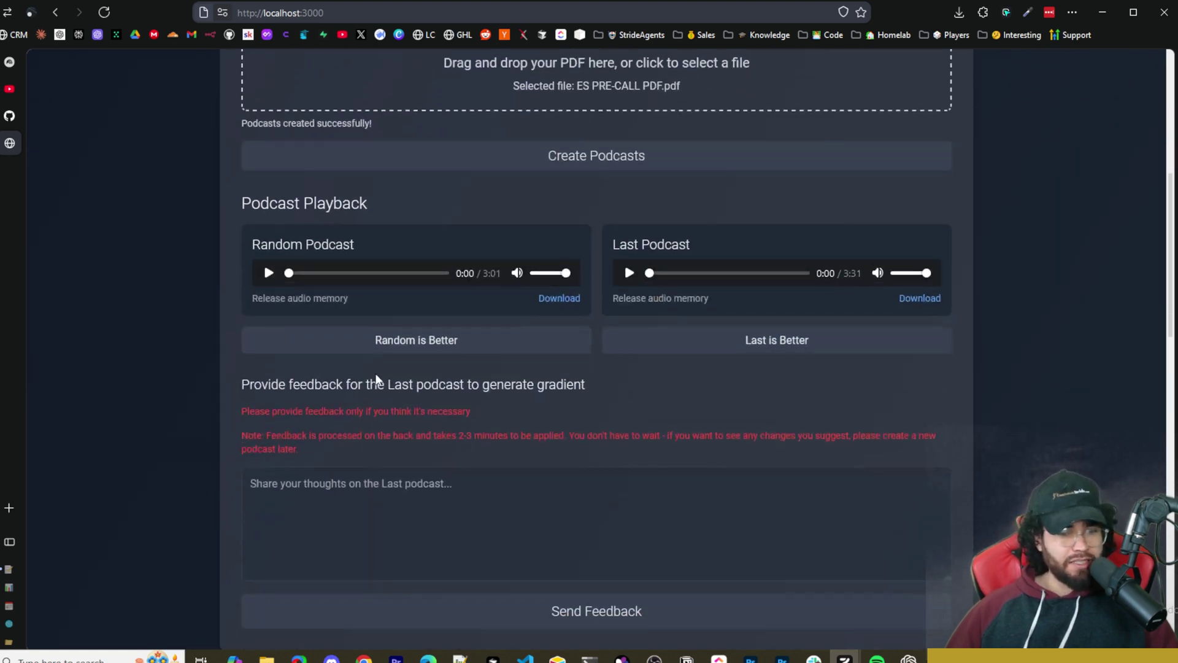
click(269, 274)
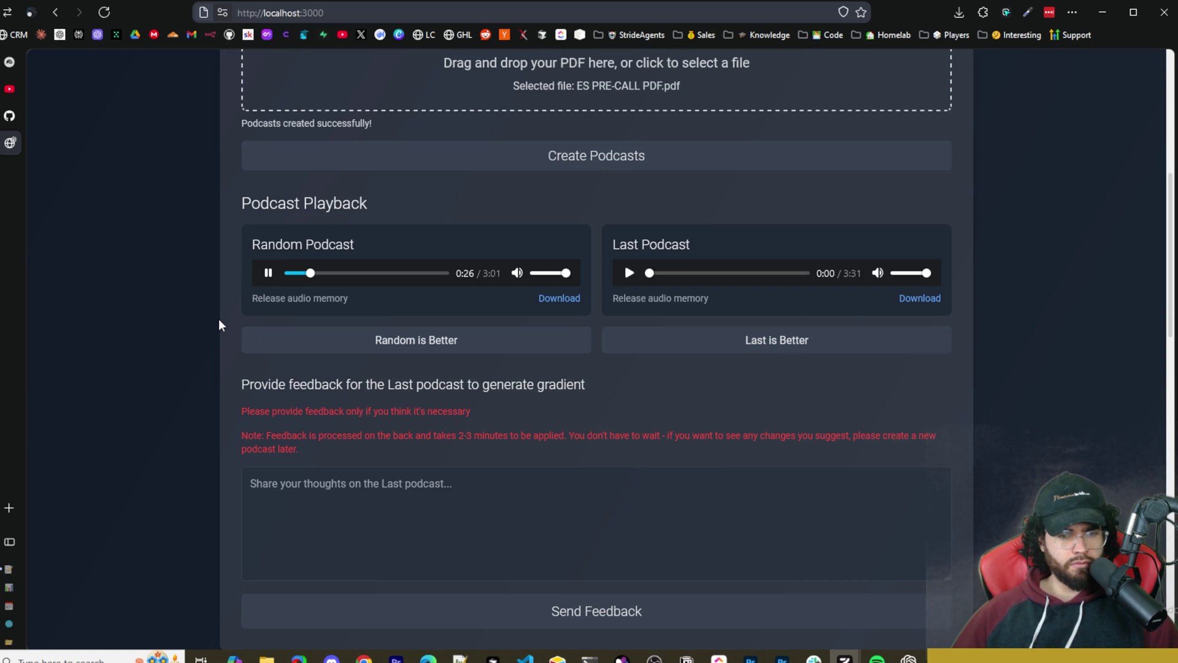
click(267, 274)
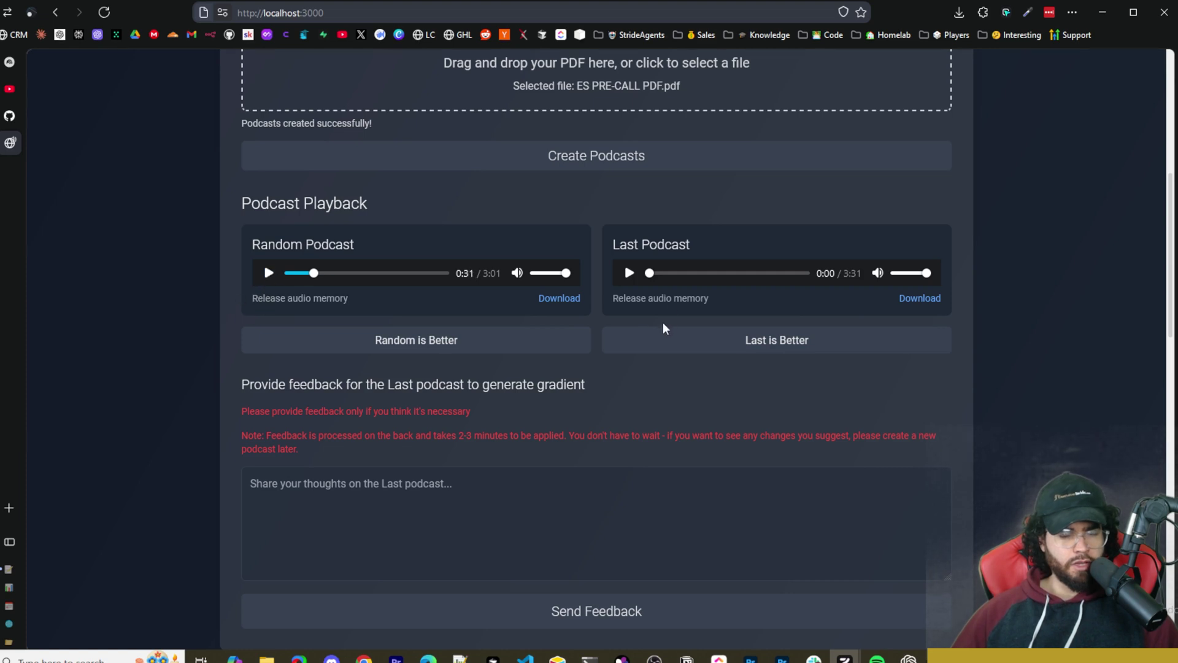
click(628, 272)
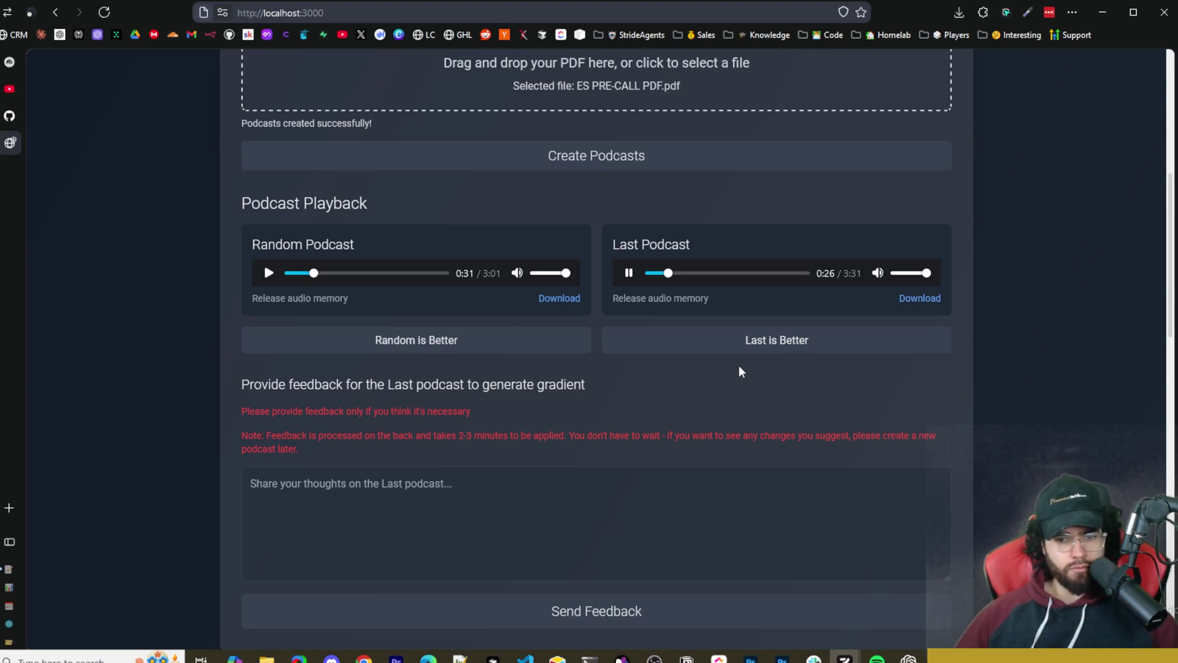
click(629, 275)
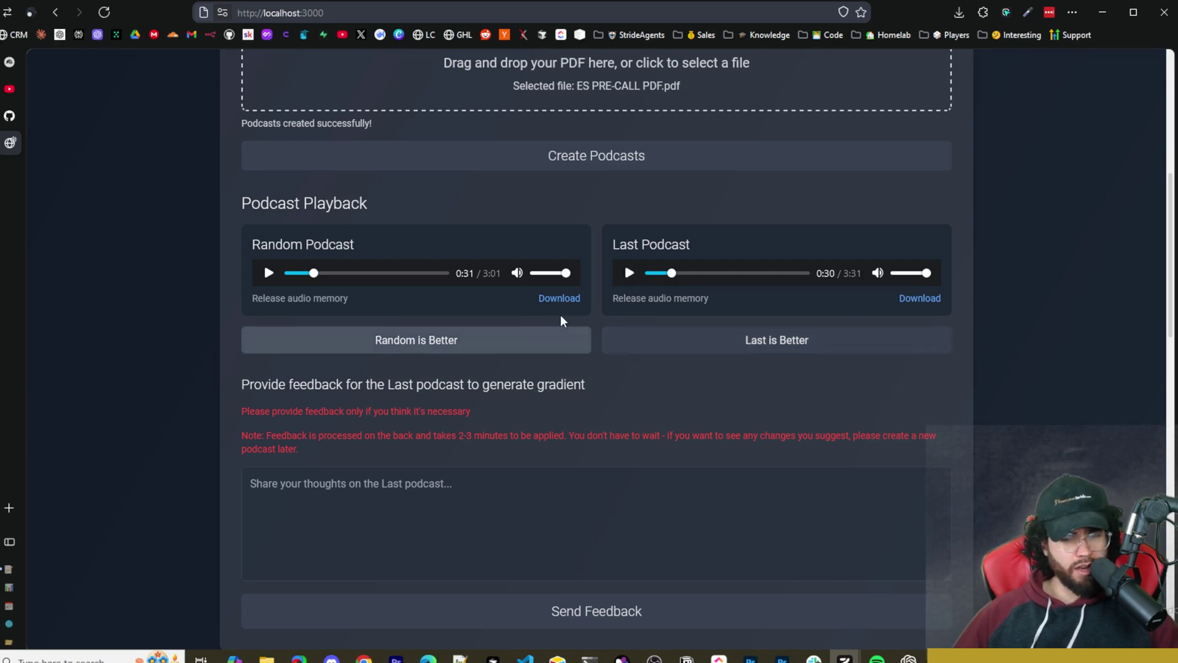
- Release the Random Podcast's audio memory and download the Last Podcast's audio
click(314, 299)
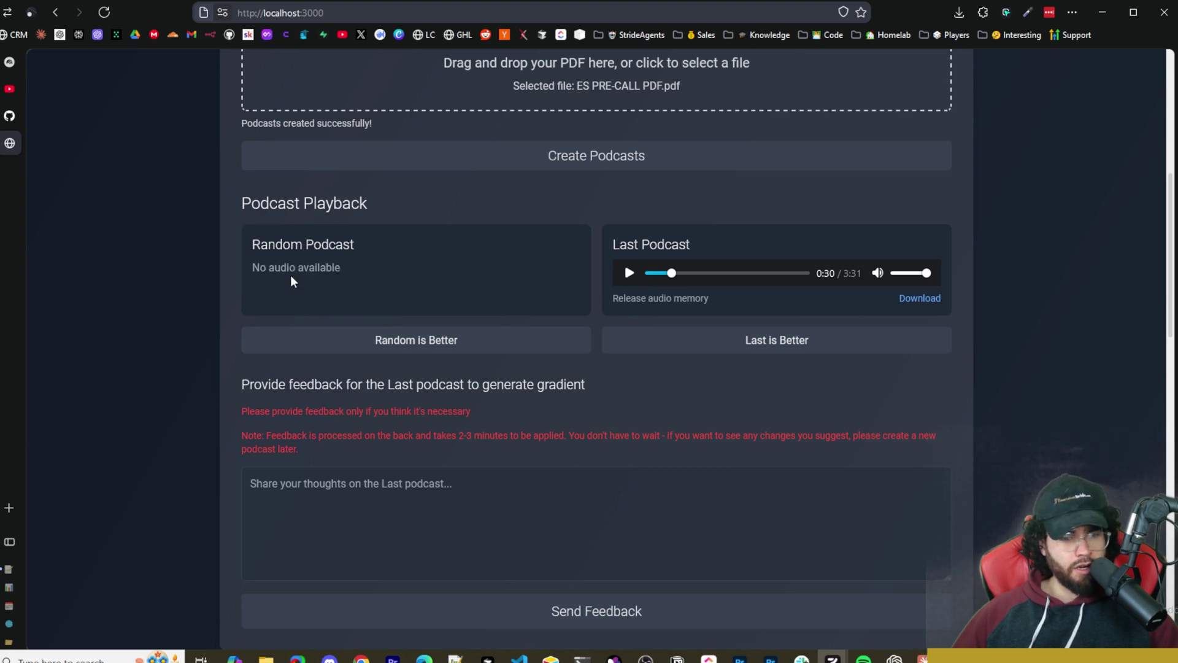
click(920, 298)
click(777, 253)
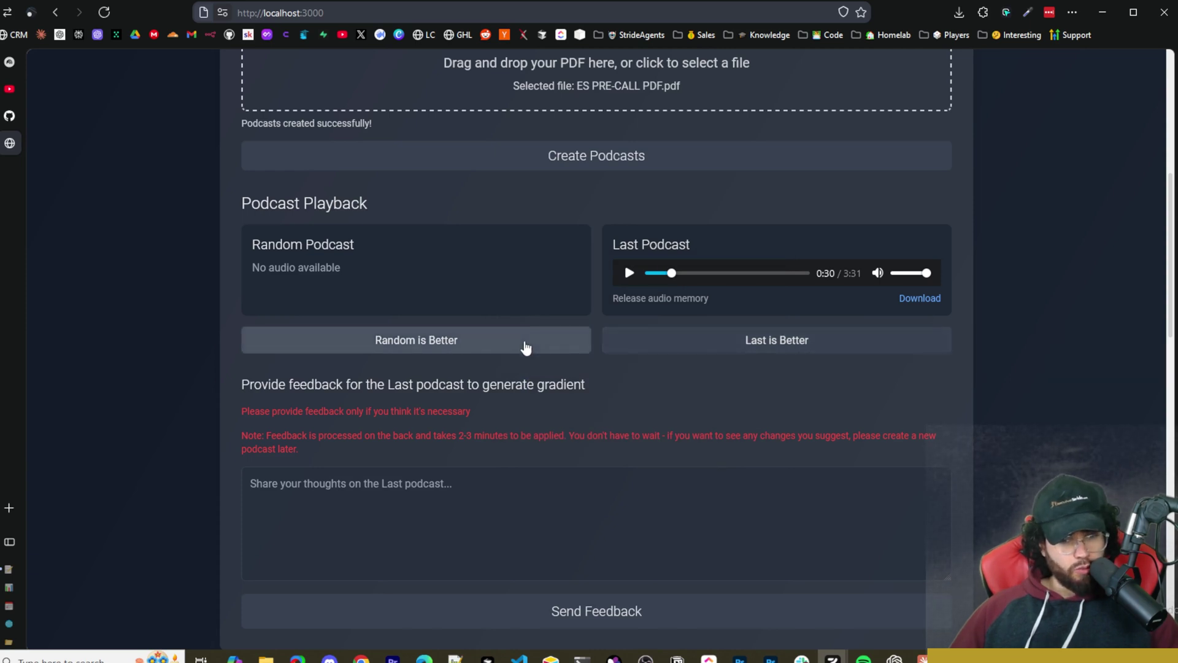
- Vote the Last podcast as better and send the feedback "More conversational" for it
click(737, 348)
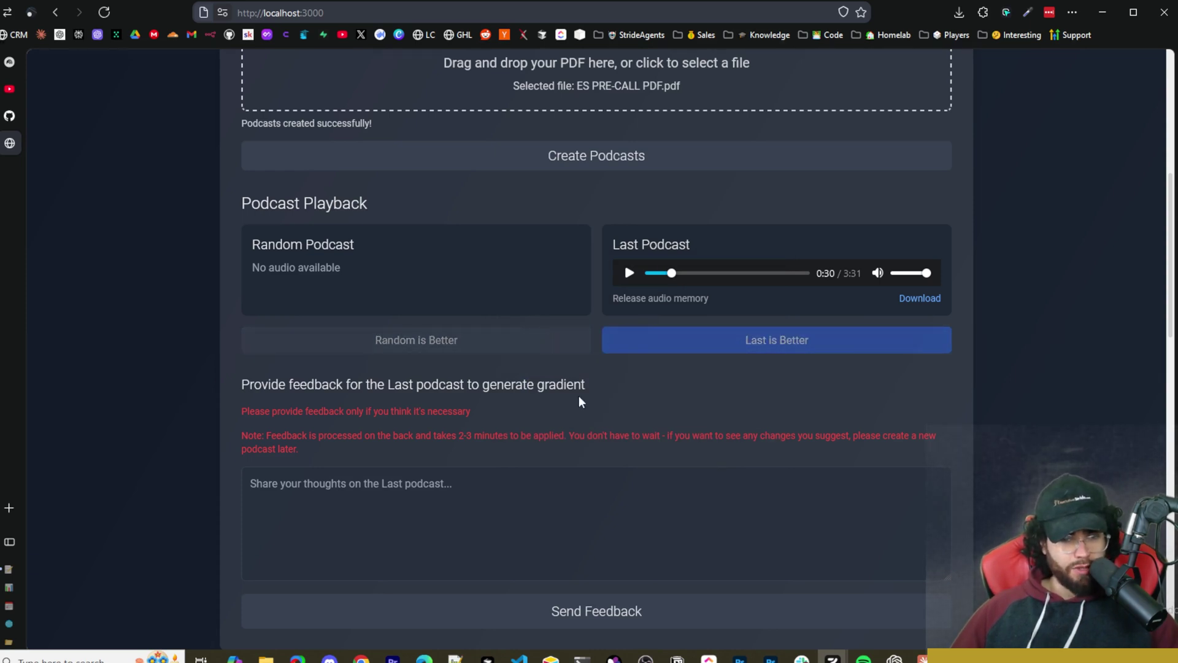
scroll(394, 448, down, 1)
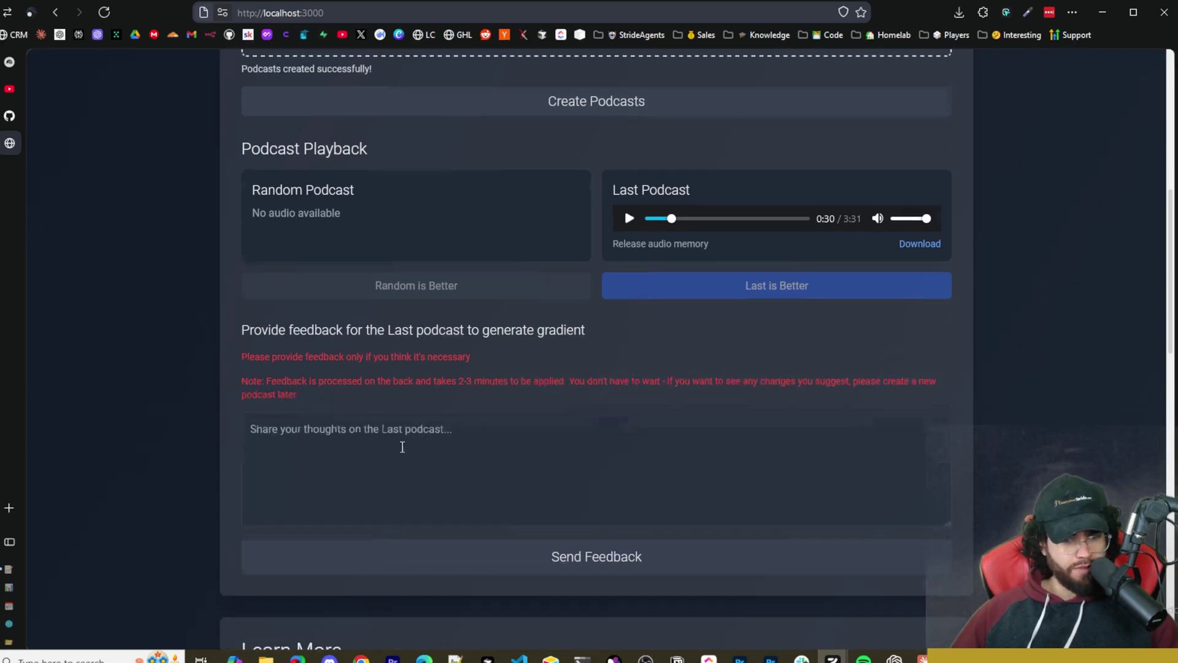
click(399, 435)
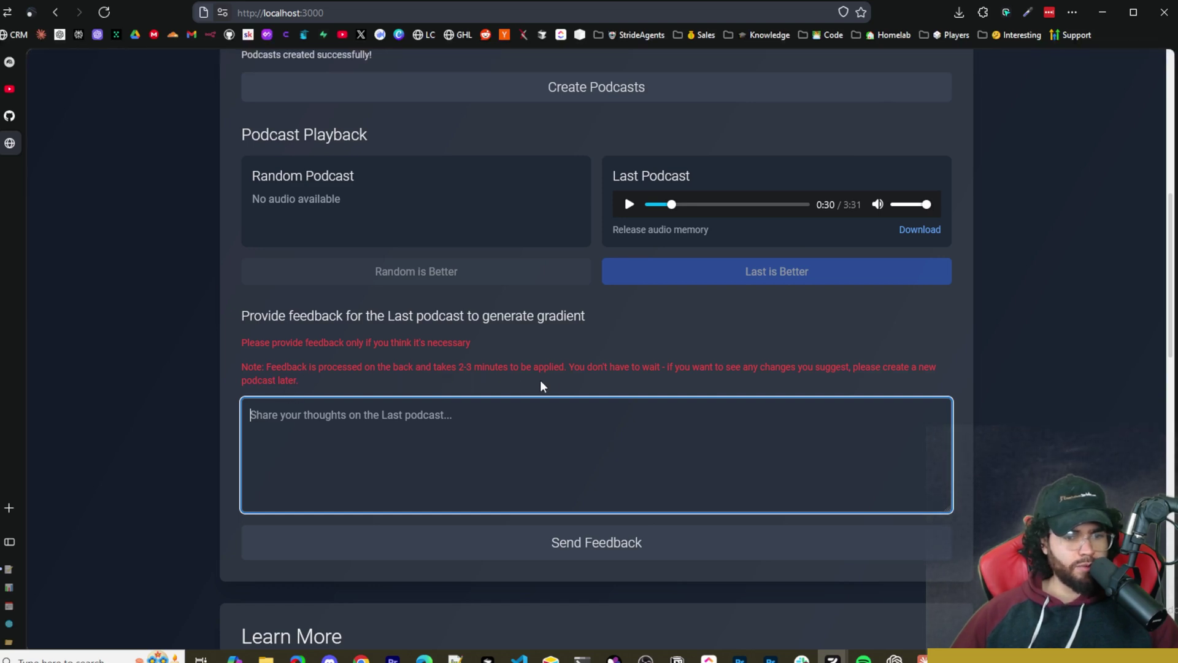
text(Mo)
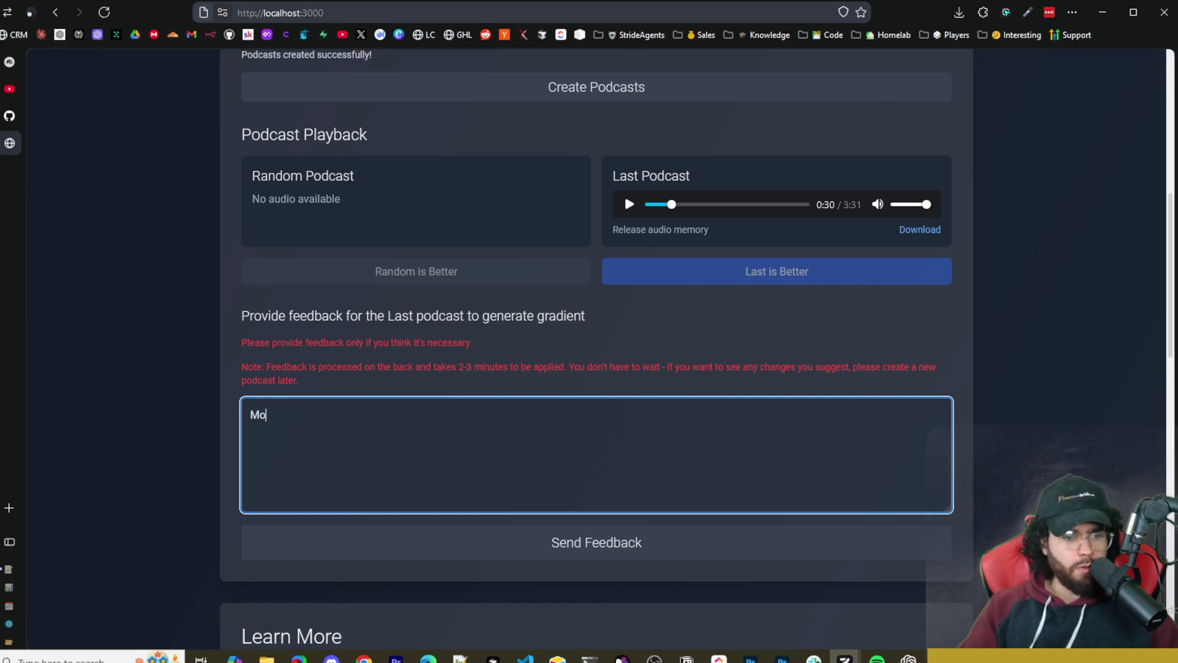
text(re conversational)
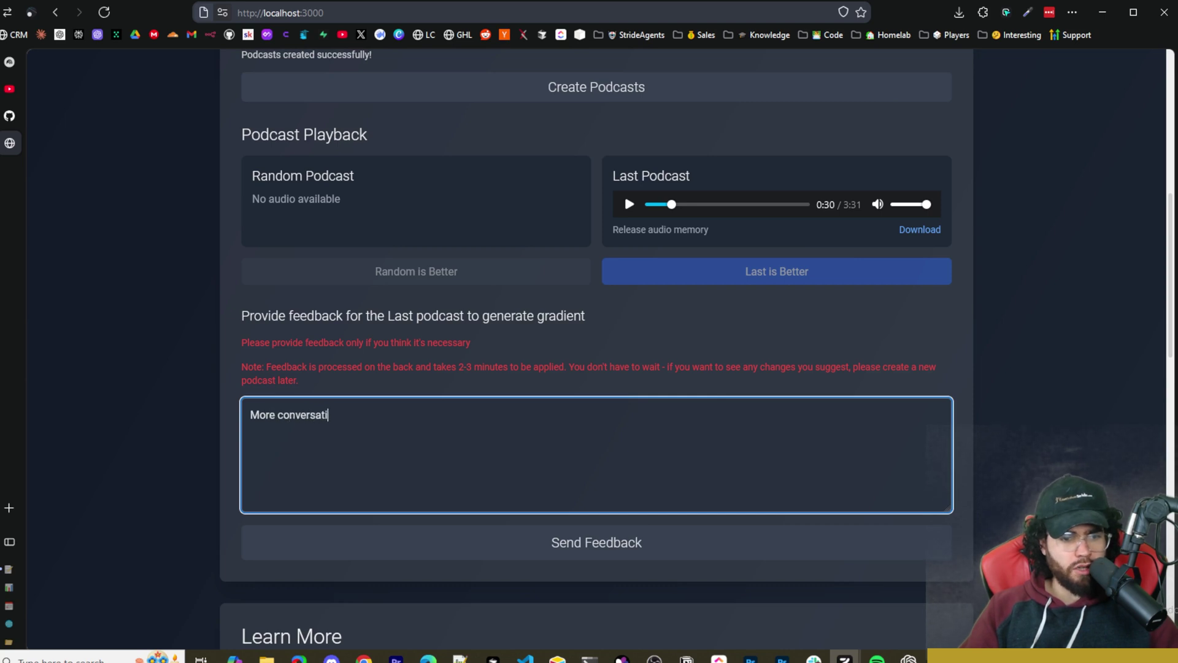
click(611, 535)
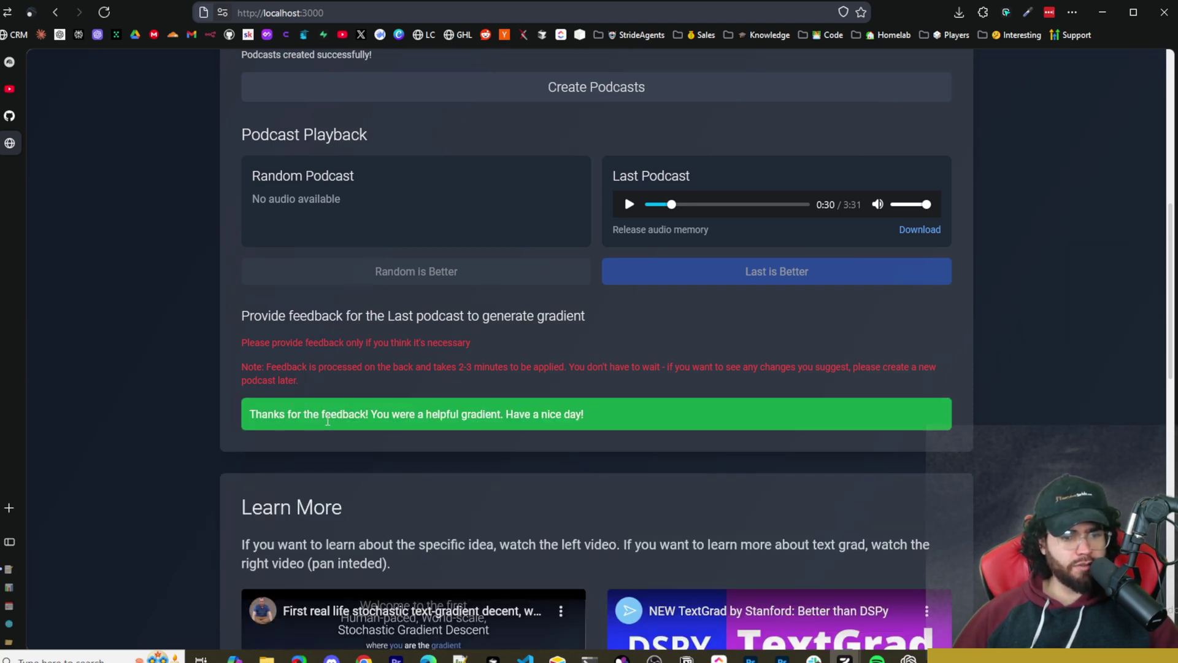
scroll(421, 432, up, 1)
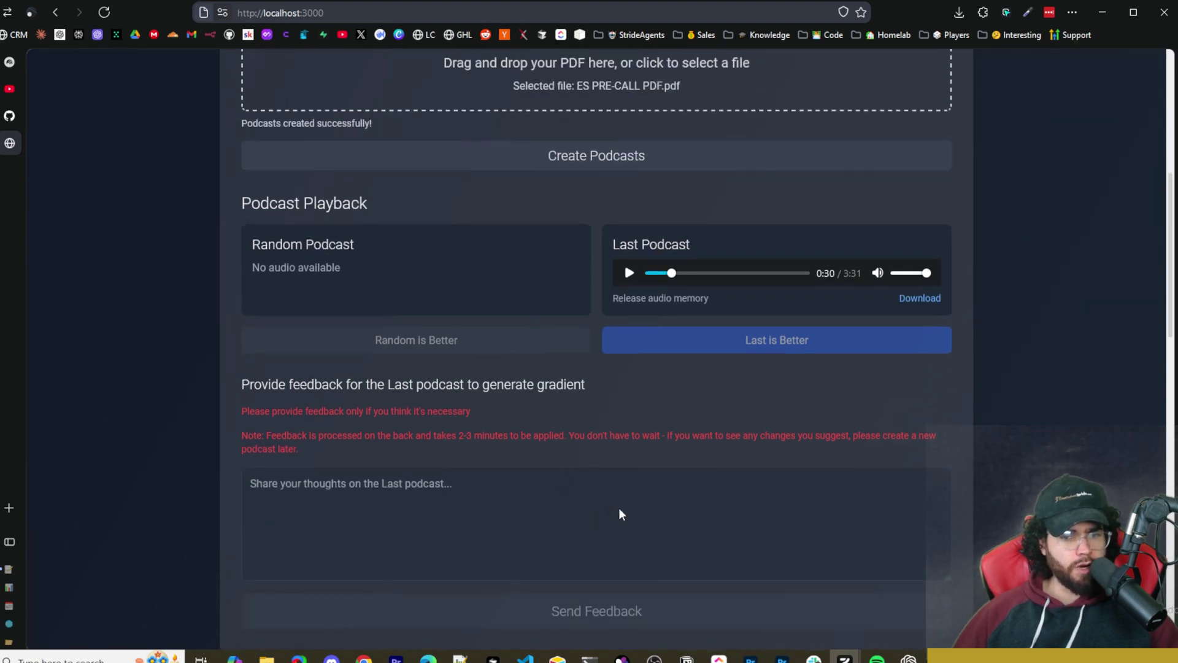
scroll(621, 512, up, 6)
scroll(609, 506, down, 5)
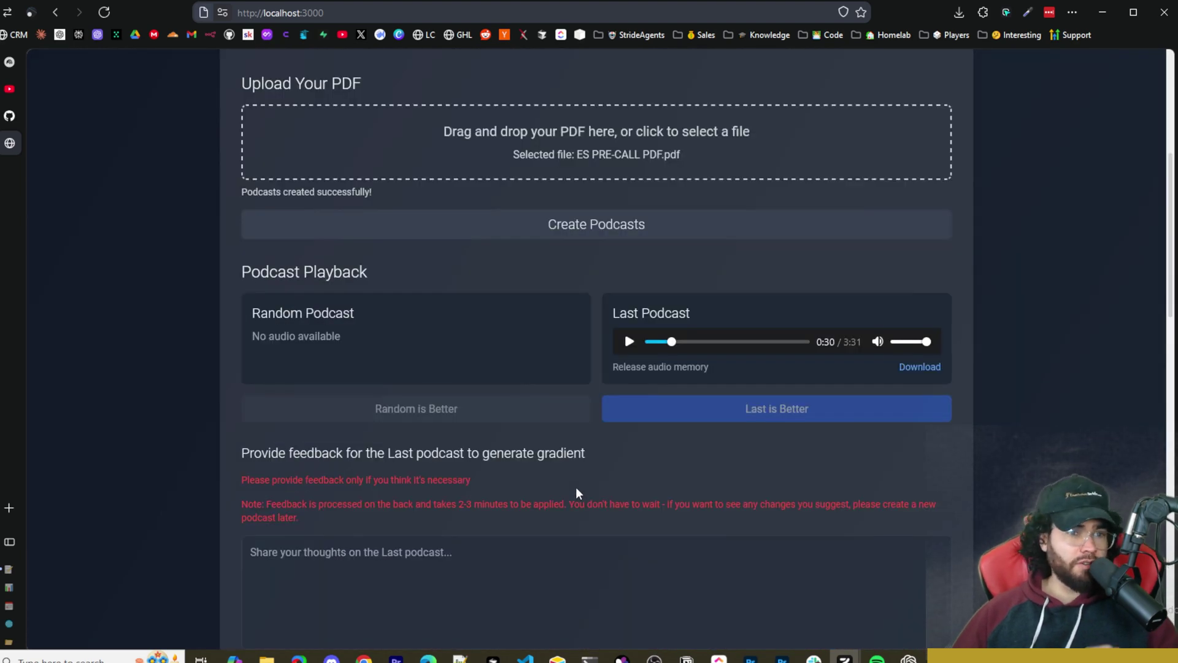